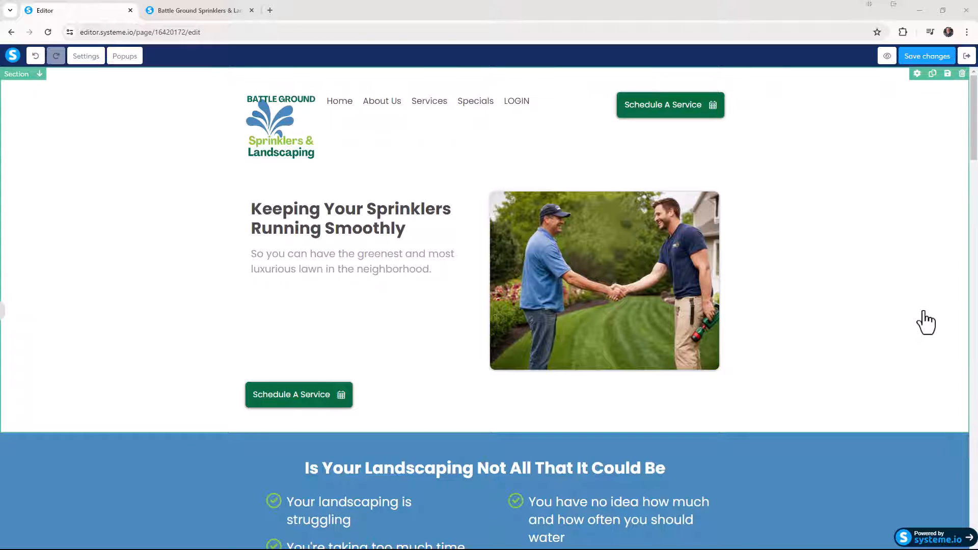
Add a new section between the blue service-steps section and the "Many Small Businesses Struggle" section
{"action": "left_click", "coordinate": [907, 325]}
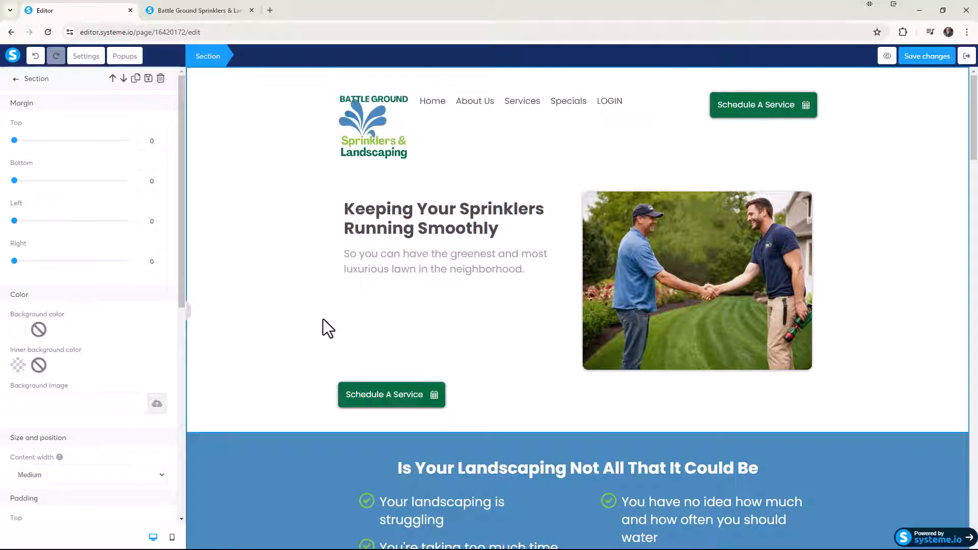
{"action": "scroll", "coordinate": [852, 235], "scroll_direction": "down", "scroll_amount": 13}
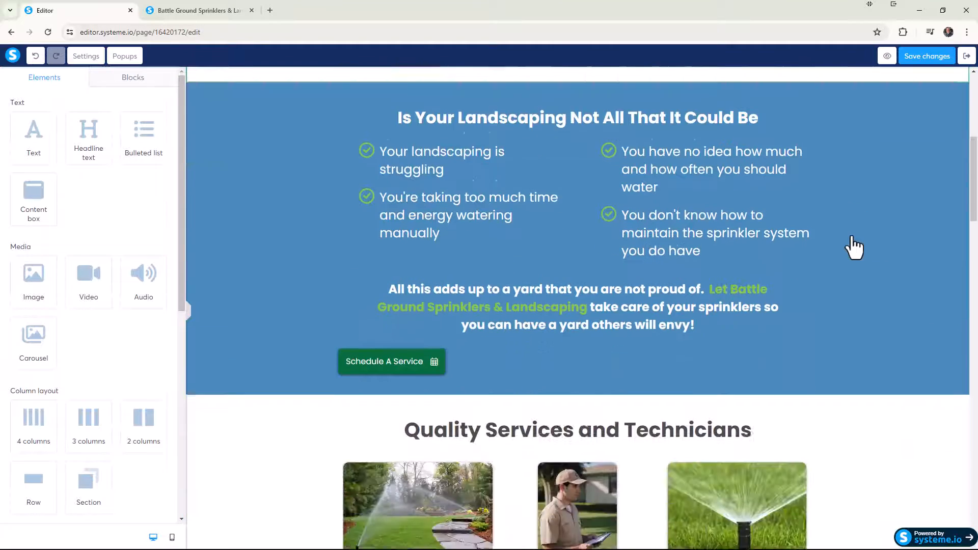
{"action": "scroll", "coordinate": [854, 248], "scroll_direction": "down", "scroll_amount": 10}
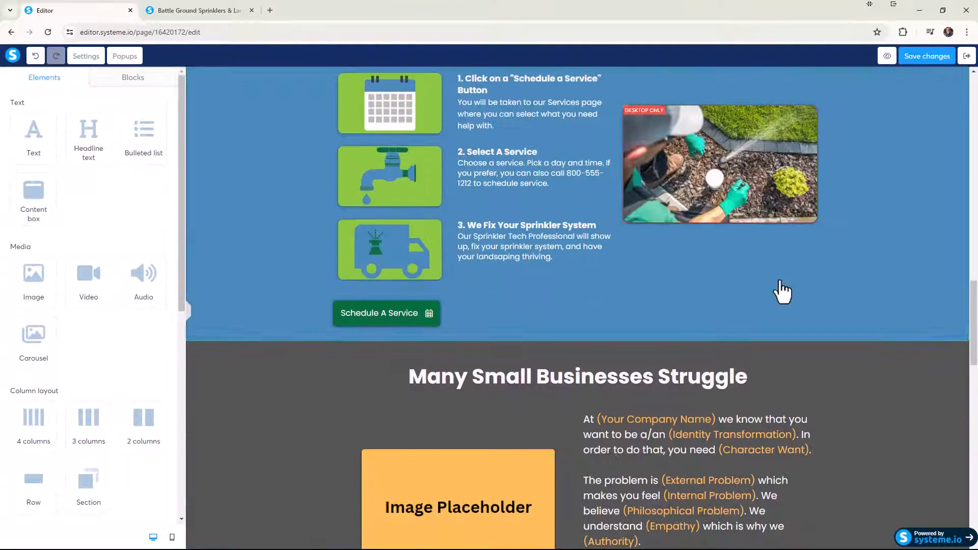
{"action": "scroll", "coordinate": [295, 375], "scroll_direction": "down", "scroll_amount": 1}
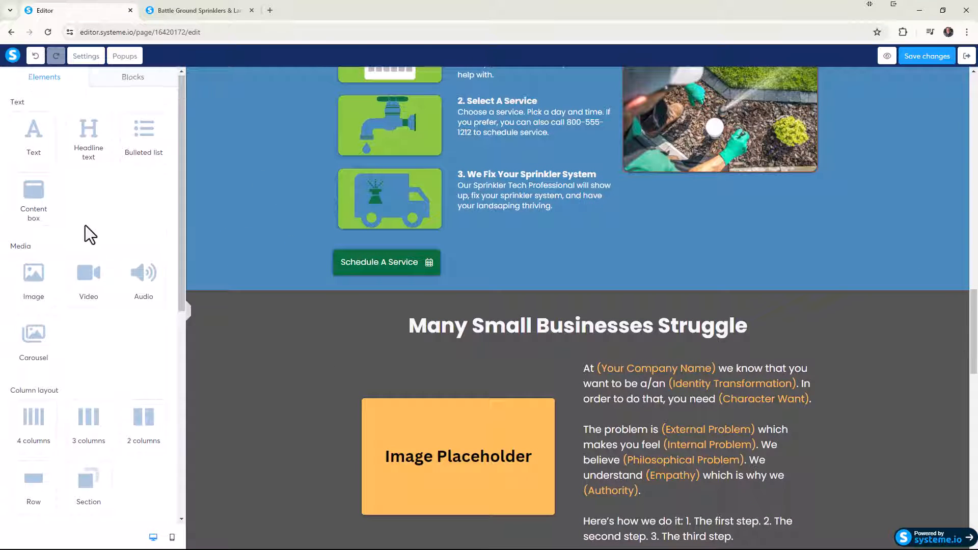
{"action": "scroll", "coordinate": [86, 227], "scroll_direction": "down", "scroll_amount": 3}
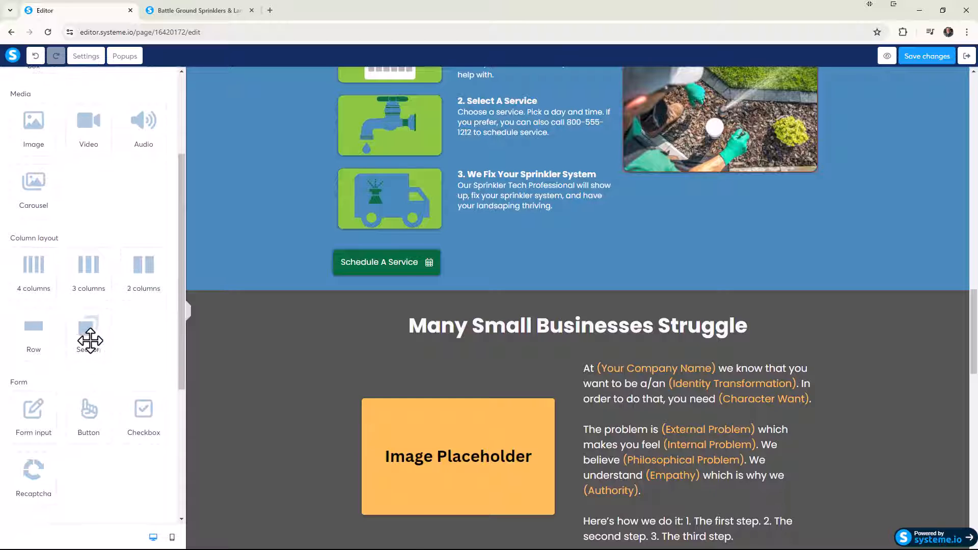
{"action": "left_click_drag", "start_coordinate": [87, 332], "coordinate": [215, 309]}
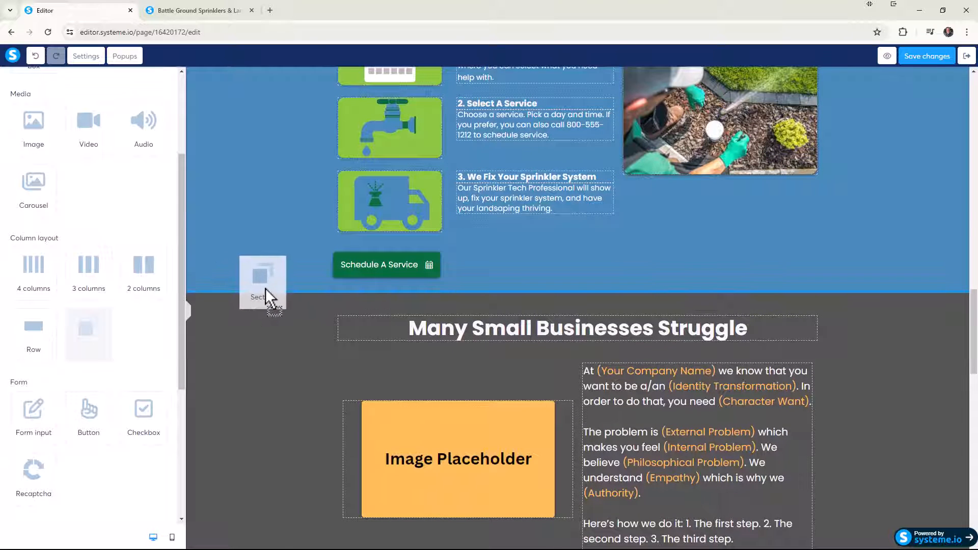
{"action": "left_click_drag", "start_coordinate": [265, 288], "coordinate": [266, 289]}
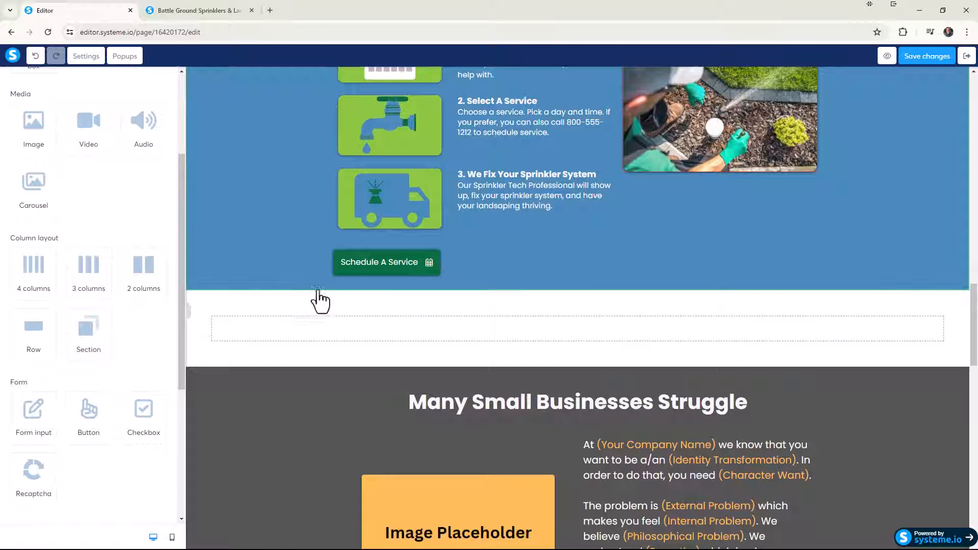
Add a headline to the new section reading "What Others Are Saying About Battle Ground Sprinklers & Landscaping"
{"action": "scroll", "coordinate": [167, 213], "scroll_direction": "up", "scroll_amount": 3}
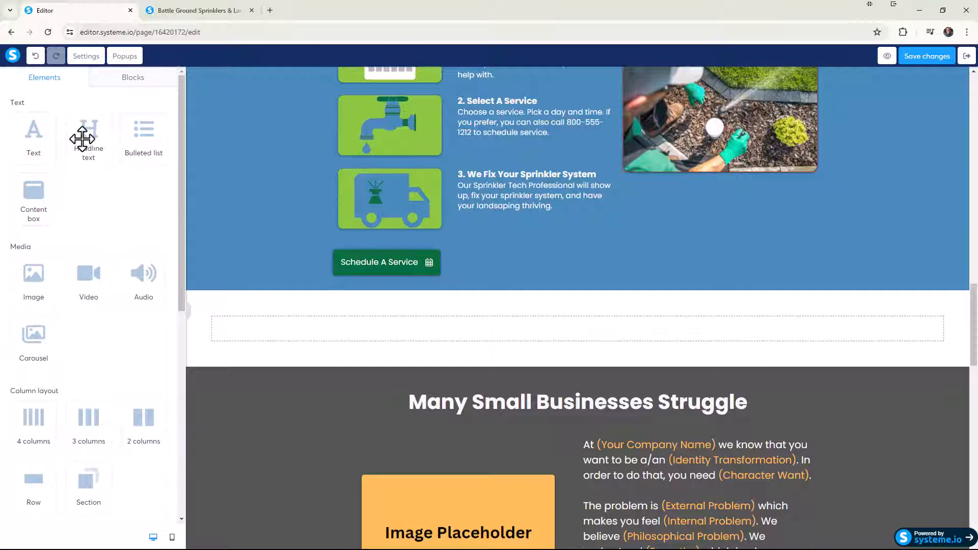
{"action": "left_click_drag", "start_coordinate": [82, 138], "coordinate": [403, 340]}
{"action": "left_click", "coordinate": [503, 334]}
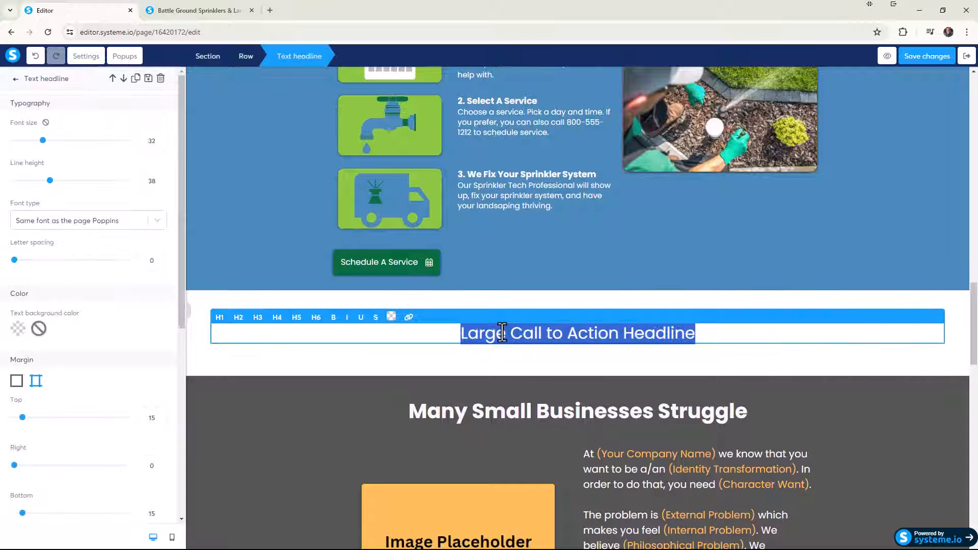
{"action": "type", "text": "What Others"}
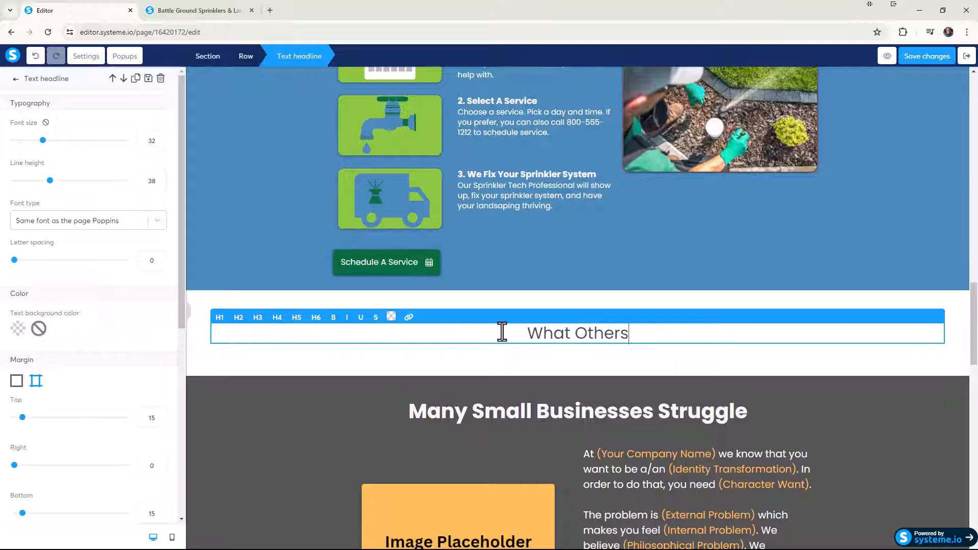
{"action": "type", "text": " Are Saying about"}
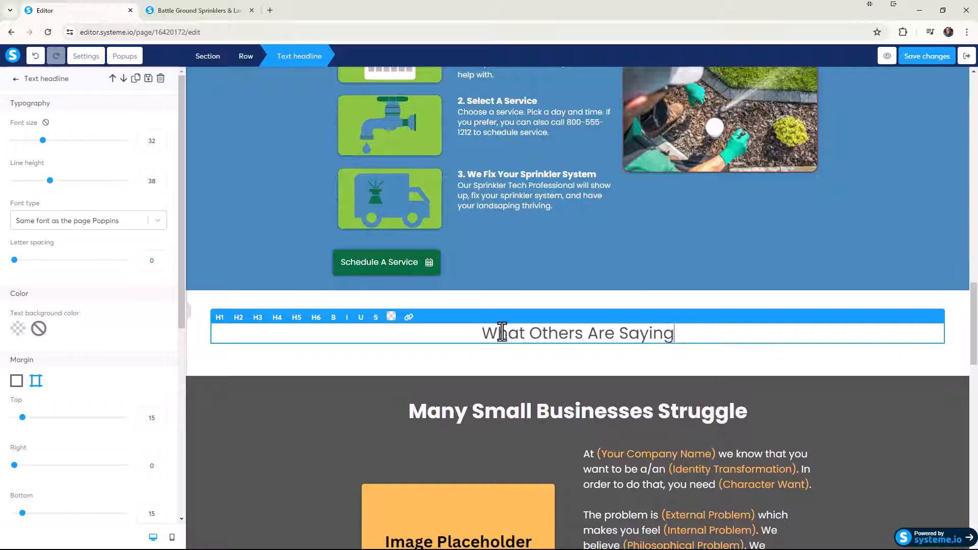
{"action": "key", "text": "BackSpace"}
{"action": "key", "text": "BackSpace"}
{"action": "key", "text": "BackSpace"}
{"action": "key", "text": "BackSpace"}
{"action": "key", "text": "BackSpace"}
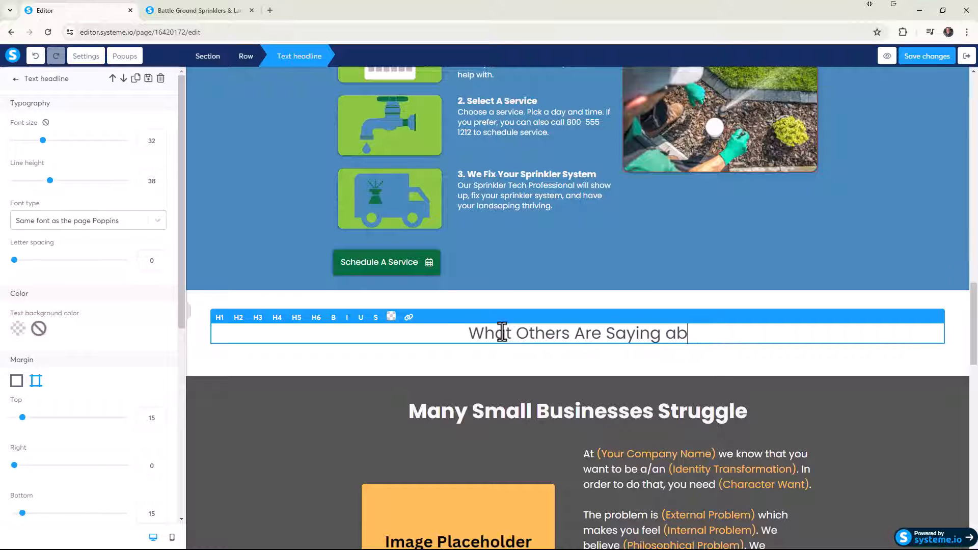
{"action": "type", "text": "About Battle "}
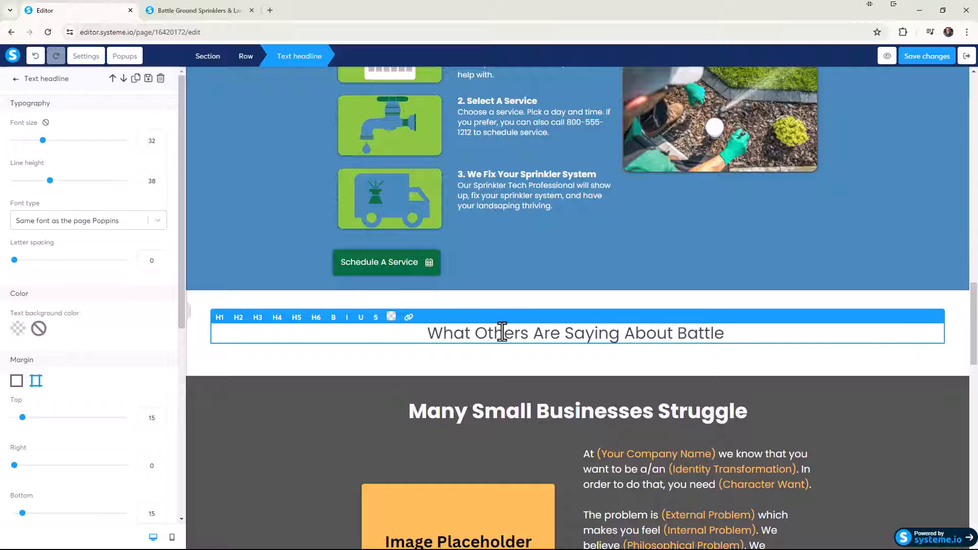
{"action": "type", "text": "Grond"}
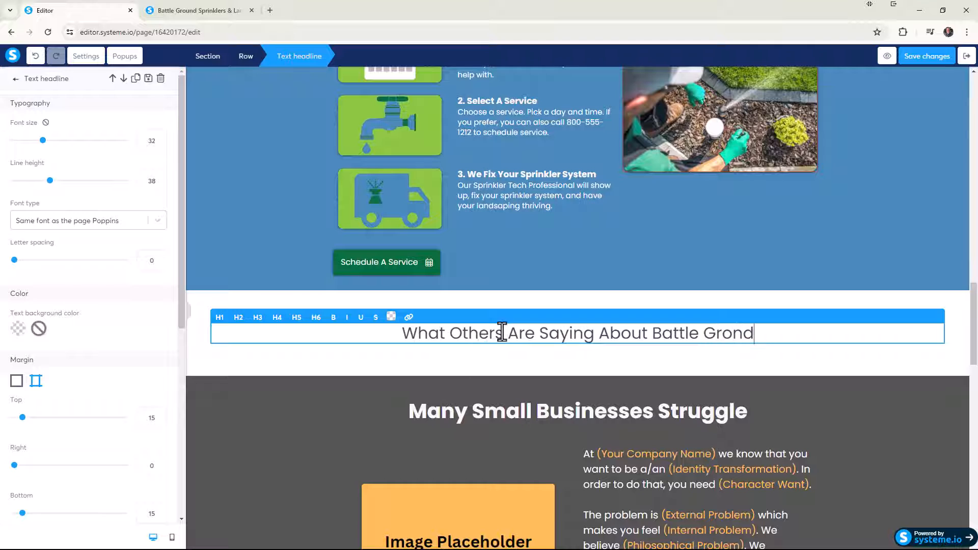
{"action": "key", "text": "BackSpace"}
{"action": "key", "text": "BackSpace"}
{"action": "type", "text": "und "}
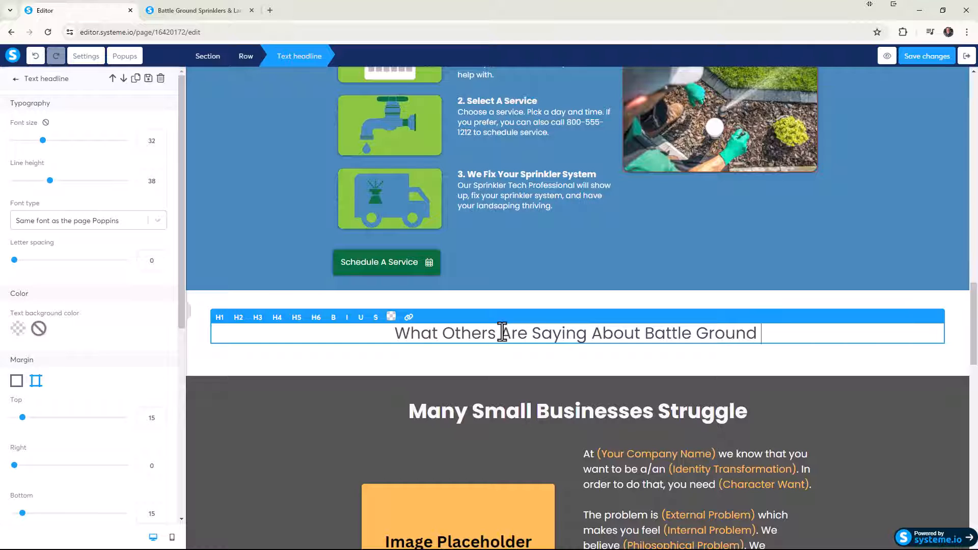
{"action": "type", "text": "Sprinklers "}
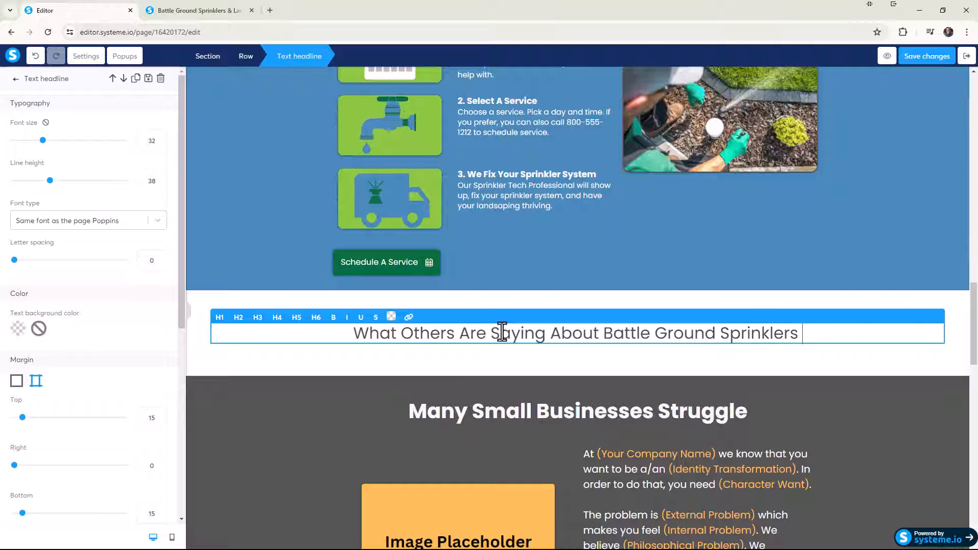
{"action": "type", "text": "& Landscaping"}
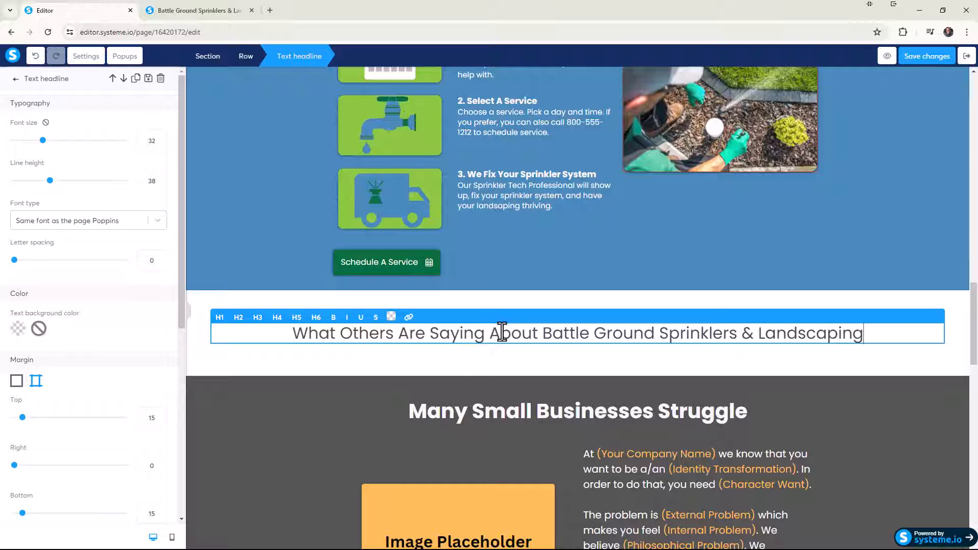
Make the entire text of the new testimonials headline bold
{"action": "key", "text": "ctrl+a"}
{"action": "key", "text": "ctrl+b"}
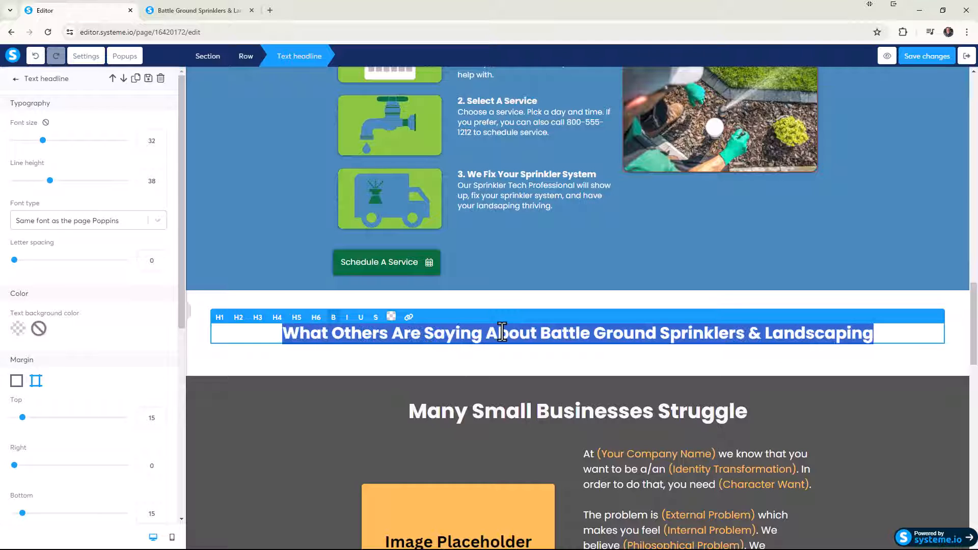
{"action": "left_click", "coordinate": [543, 353]}
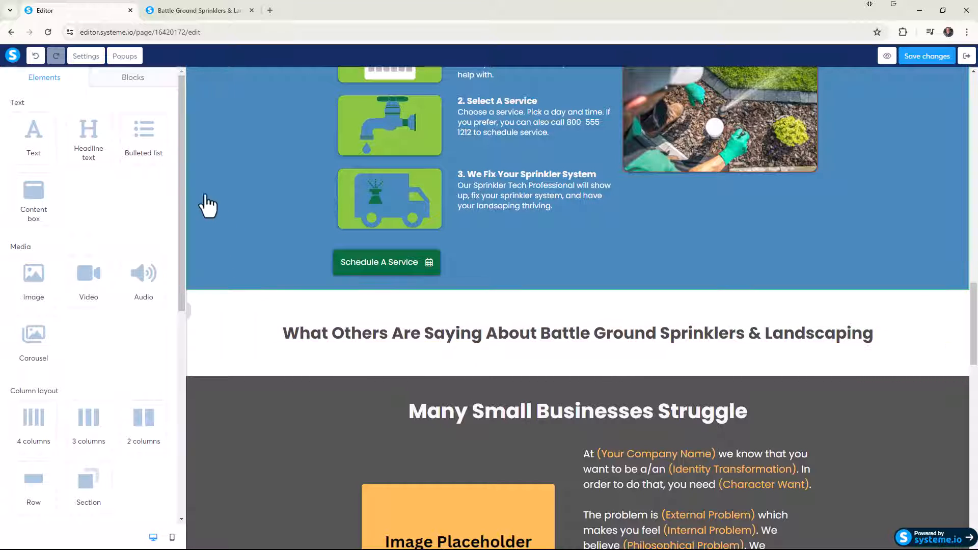
Place a Raw HTML element directly below the testimonials headline
{"action": "scroll", "coordinate": [184, 159], "scroll_direction": "down", "scroll_amount": 6}
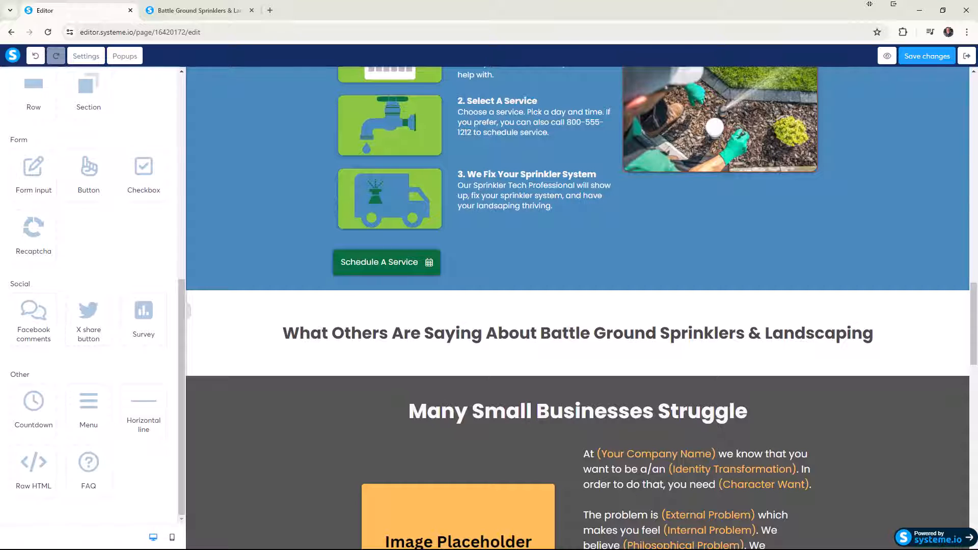
{"action": "key", "text": "ctrl+z"}
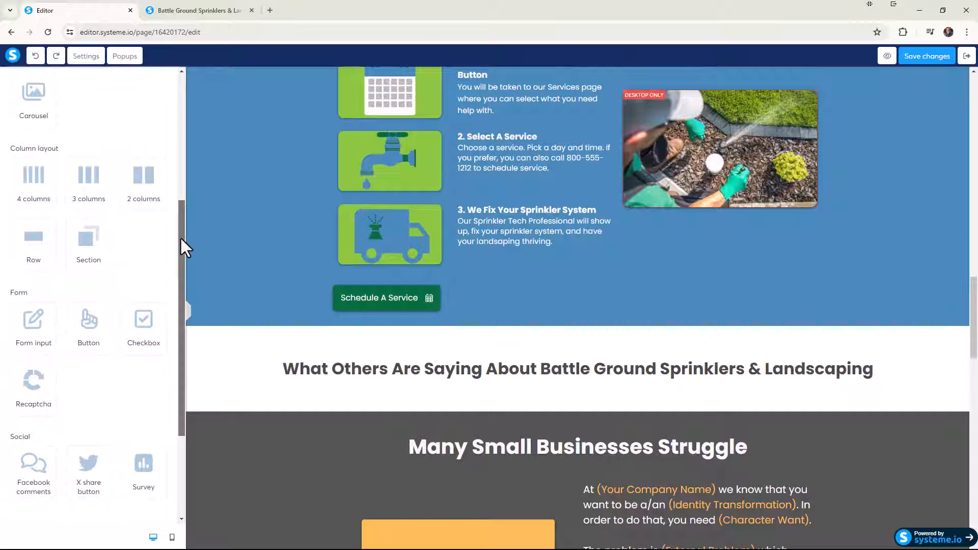
{"action": "left_click_drag", "start_coordinate": [180, 237], "coordinate": [177, 325]}
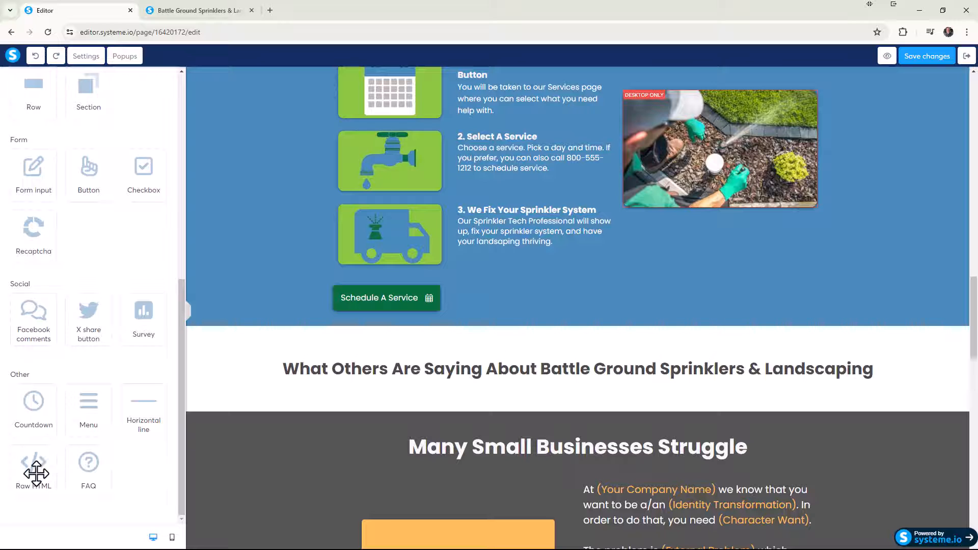
{"action": "left_click_drag", "start_coordinate": [32, 469], "coordinate": [438, 383]}
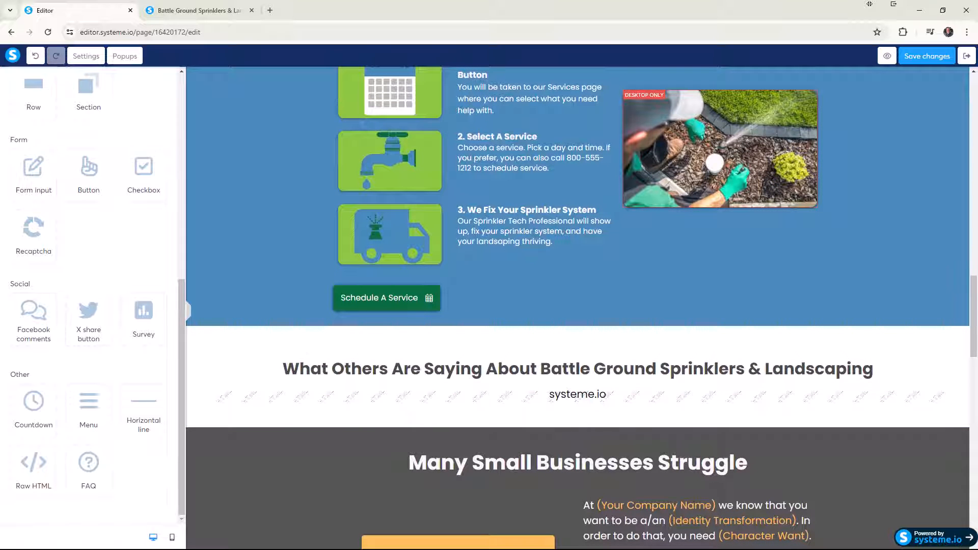
Switch to Senja and copy the embed code of the saved My Testimonial Widget from the Studio
{"action": "left_click_drag", "start_coordinate": [764, 509], "coordinate": [605, 15]}
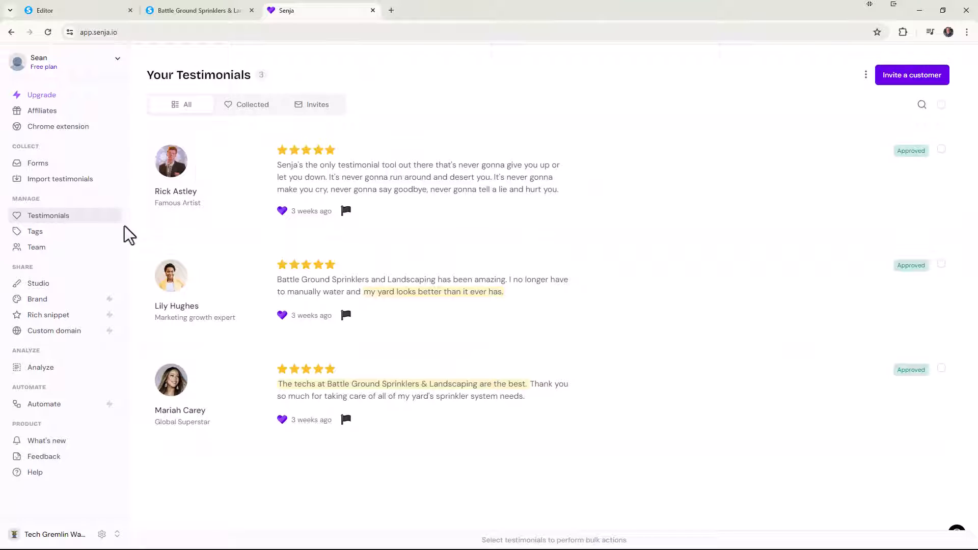
{"action": "left_click", "coordinate": [39, 288]}
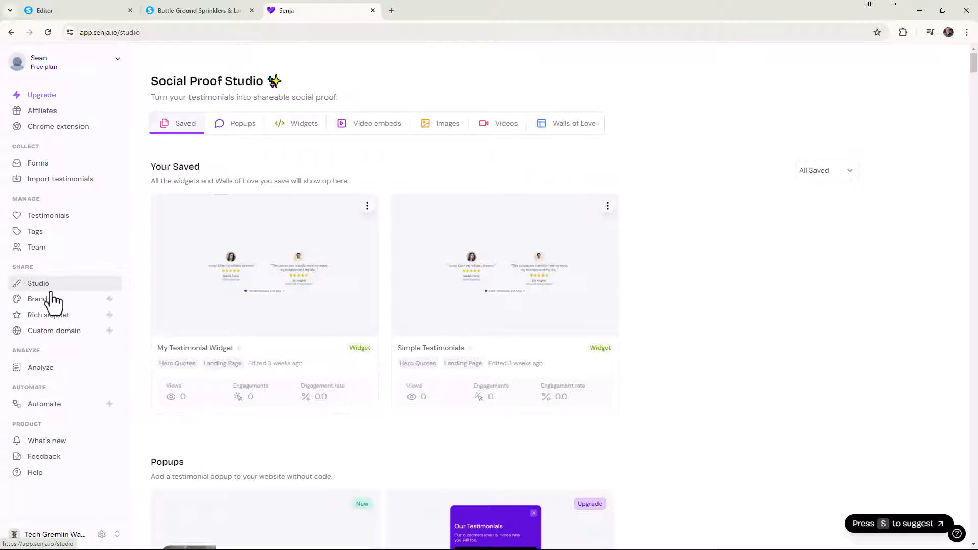
{"action": "scroll", "coordinate": [351, 269], "scroll_direction": "down", "scroll_amount": 1}
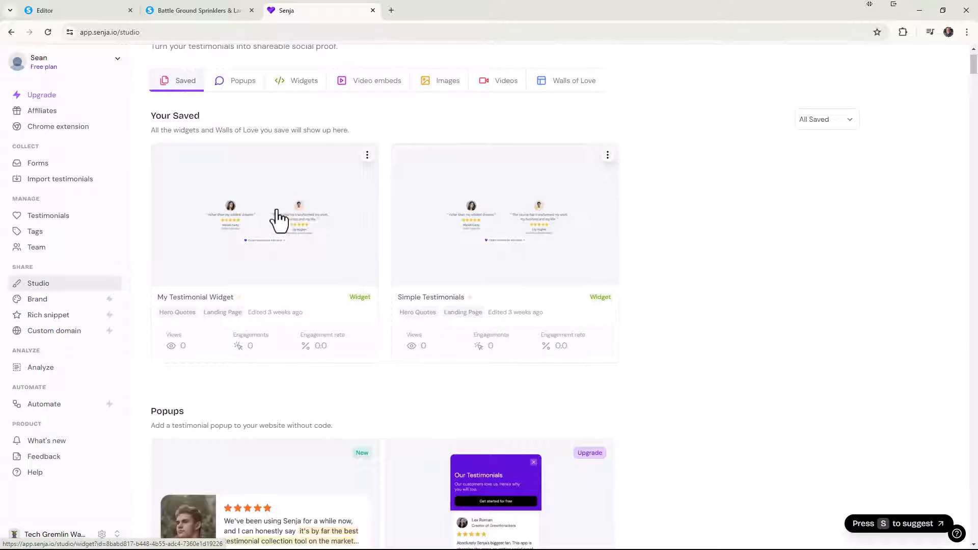
{"action": "left_click", "coordinate": [368, 156]}
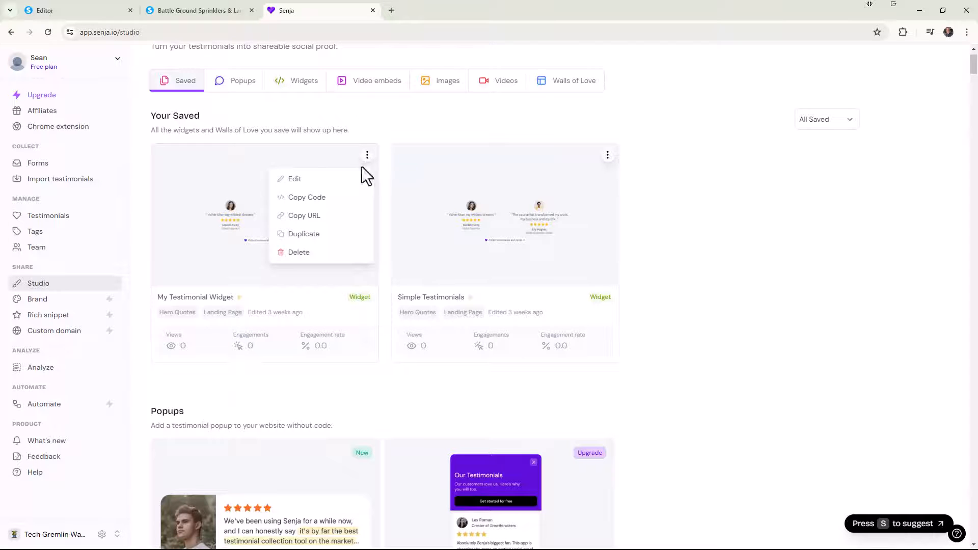
{"action": "left_click", "coordinate": [315, 217]}
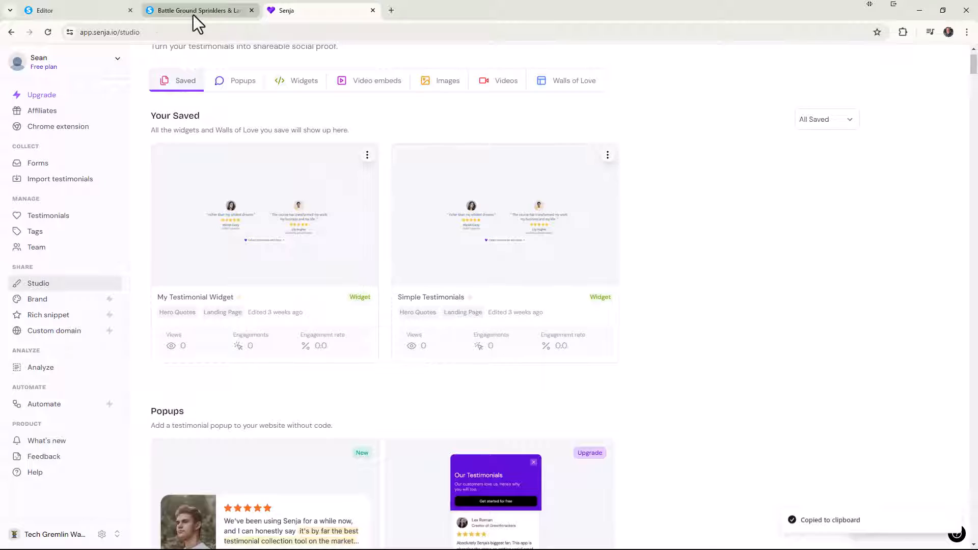
Return to the systeme.io editor, replace the Raw HTML element's default code with the copied Senja widget embed code, and save it
{"action": "left_click", "coordinate": [59, 14]}
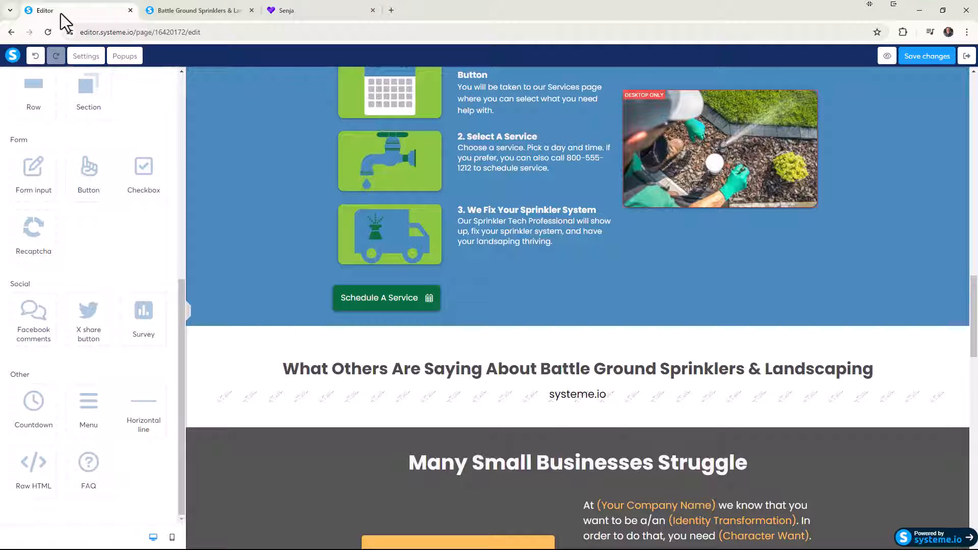
{"action": "left_click", "coordinate": [383, 402]}
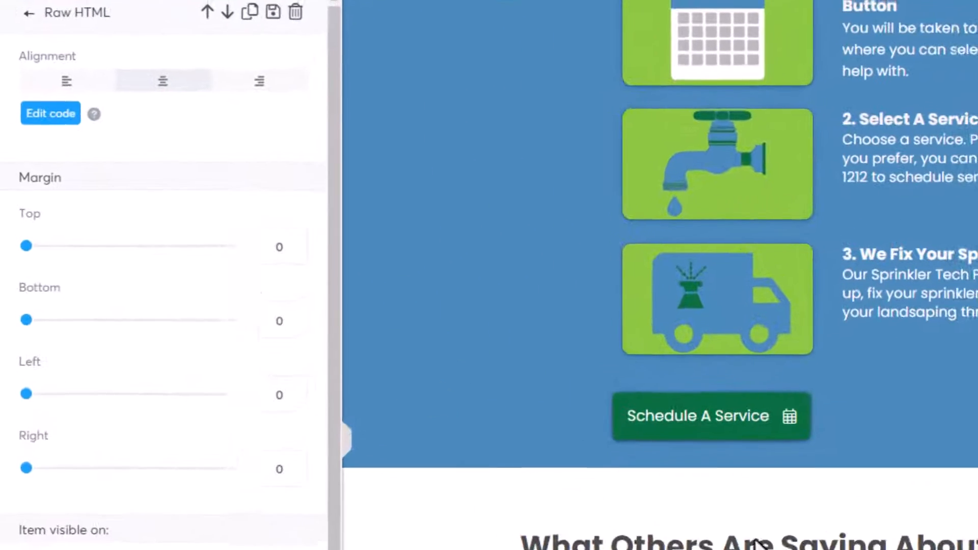
{"action": "left_click", "coordinate": [51, 118]}
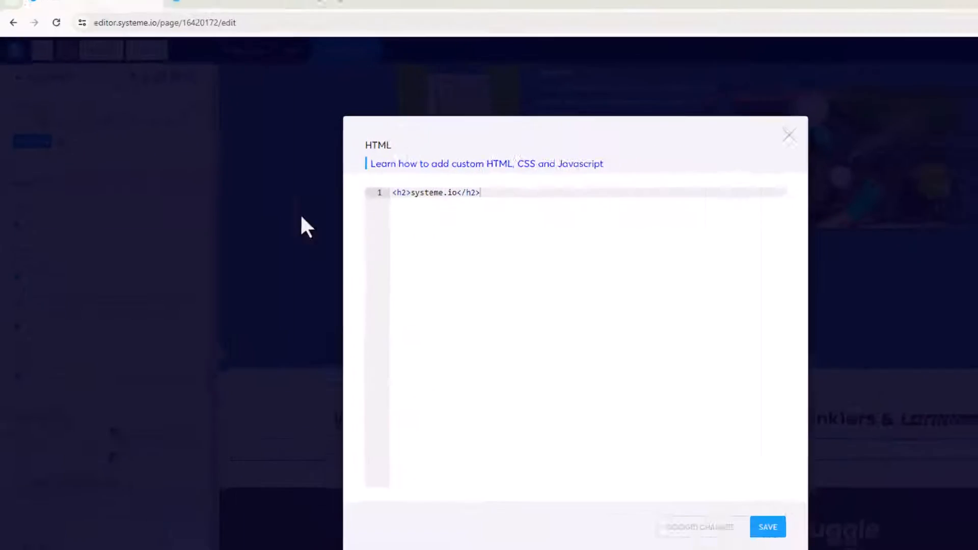
{"action": "left_click_drag", "start_coordinate": [468, 197], "coordinate": [317, 188]}
{"action": "key", "text": "BackSpace"}
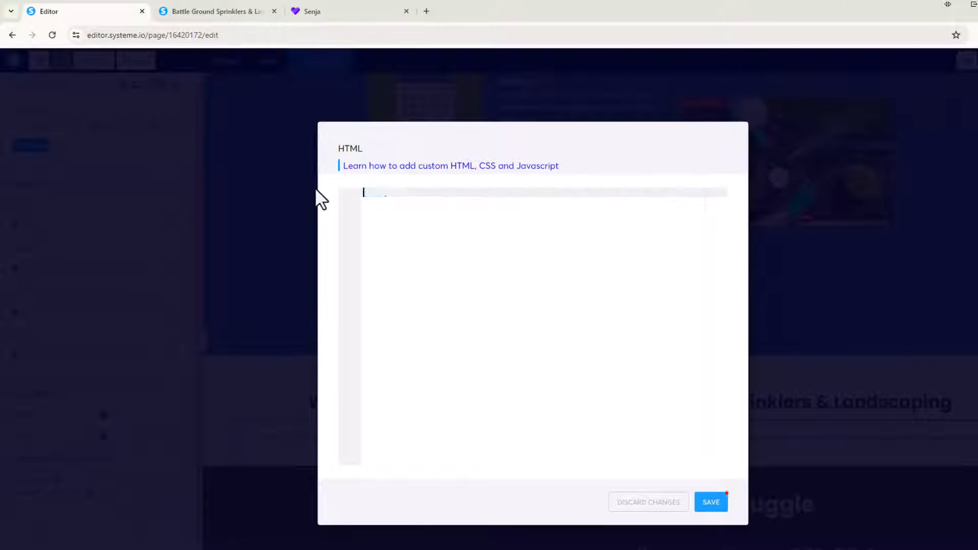
{"action": "key", "text": "ctrl+v"}
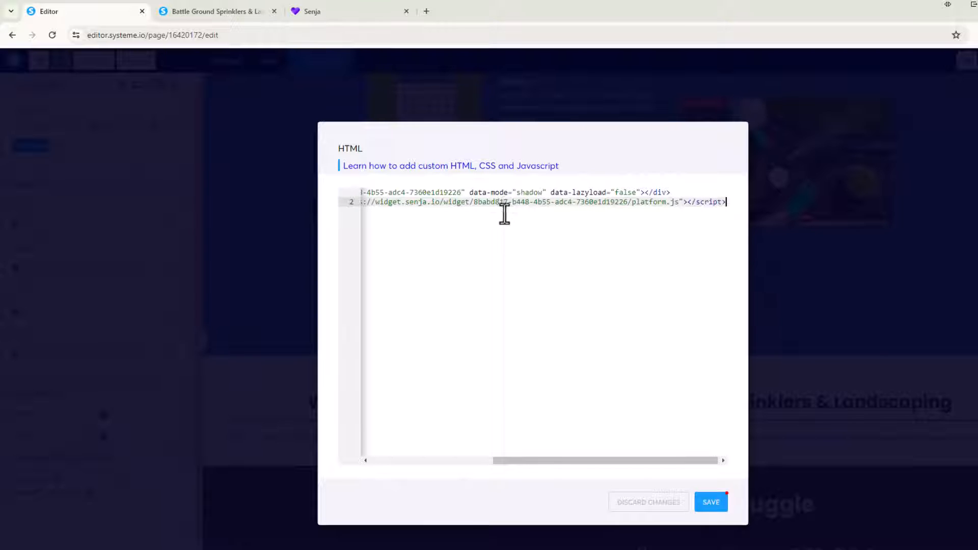
{"action": "left_click_drag", "start_coordinate": [541, 461], "coordinate": [378, 460]}
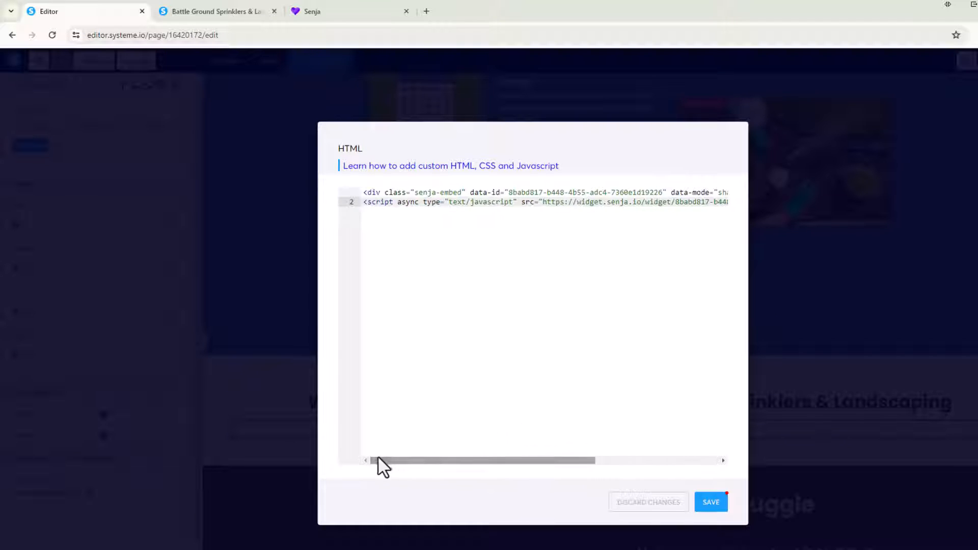
{"action": "left_click", "coordinate": [711, 503]}
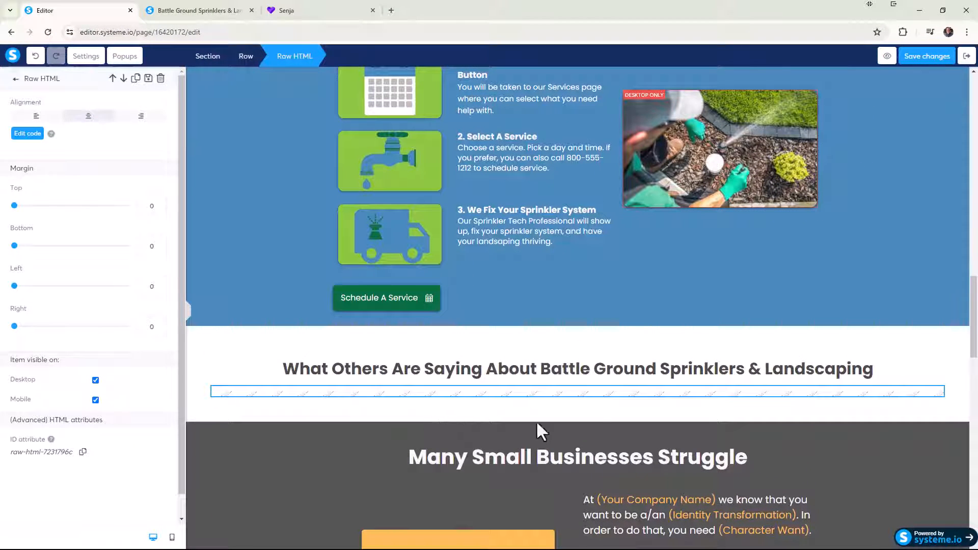
Save the page changes and preview the page to check the embedded testimonials below the testimonials headline
{"action": "left_click", "coordinate": [916, 60]}
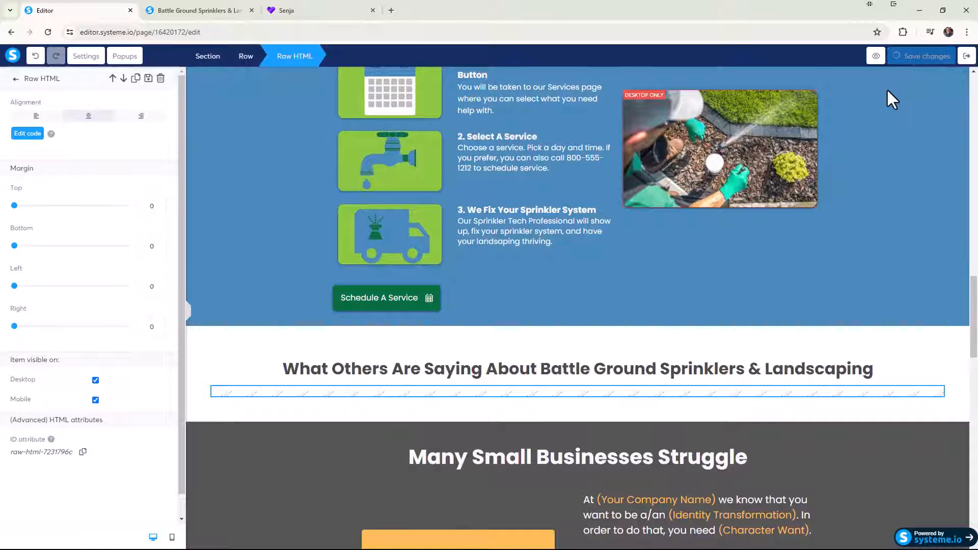
{"action": "left_click", "coordinate": [886, 57]}
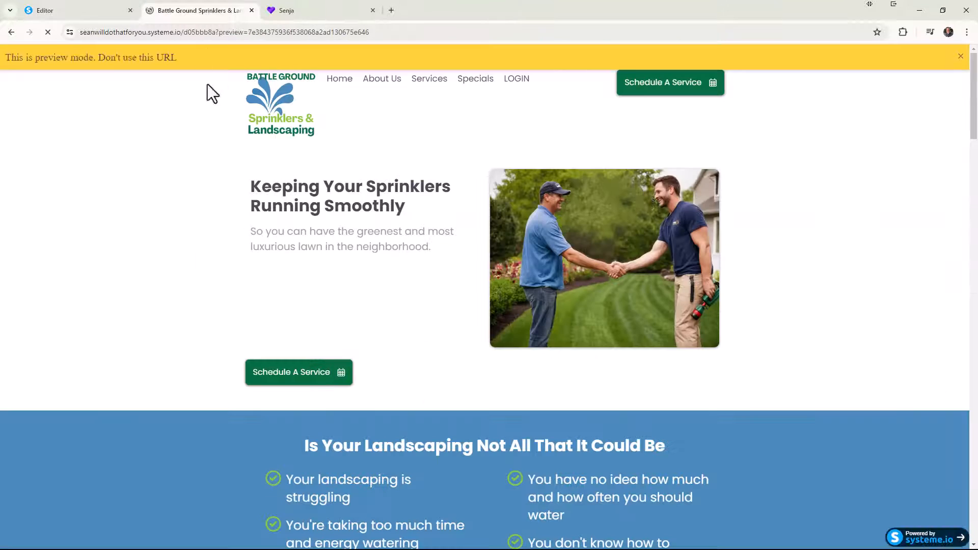
{"action": "left_click", "coordinate": [961, 58]}
{"action": "scroll", "coordinate": [943, 121], "scroll_direction": "down", "scroll_amount": 3}
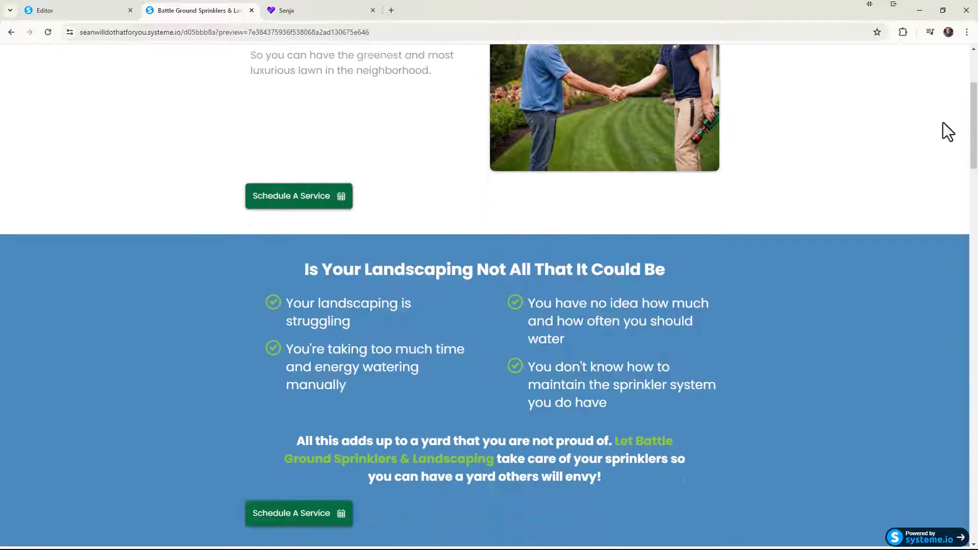
{"action": "scroll", "coordinate": [943, 122], "scroll_direction": "down", "scroll_amount": 15}
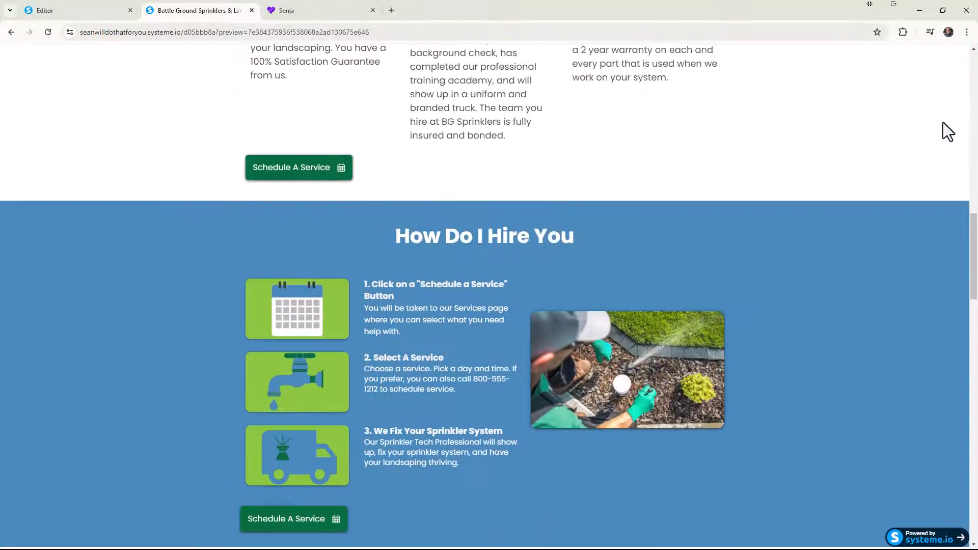
{"action": "scroll", "coordinate": [943, 122], "scroll_direction": "down", "scroll_amount": 6}
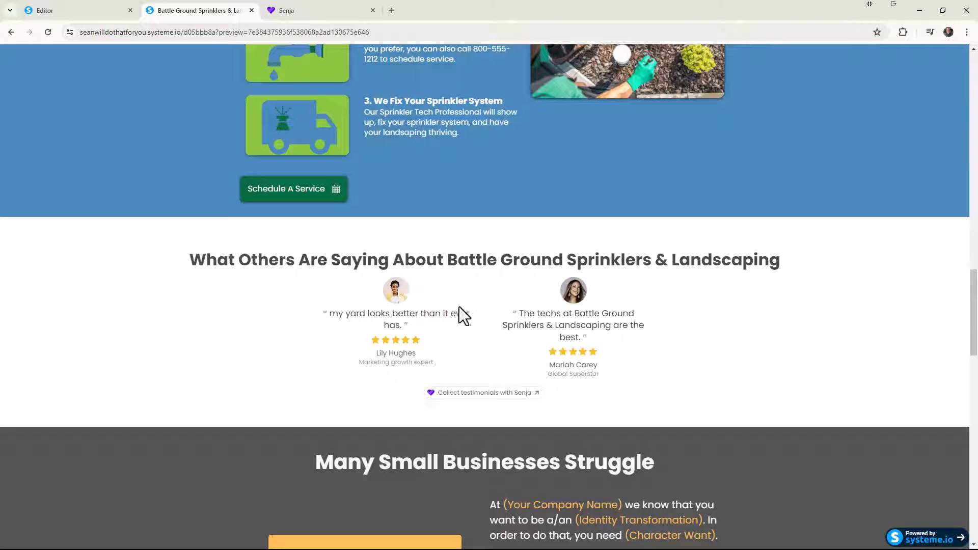
Return to the editor, set the testimonials headline's bottom margin to 30, and save the page changes
{"action": "left_click", "coordinate": [72, 12]}
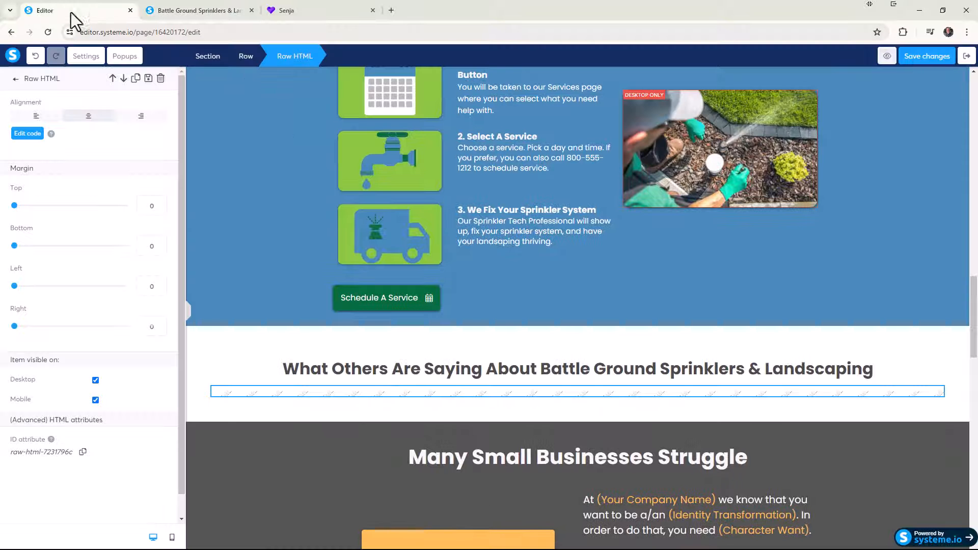
{"action": "left_click", "coordinate": [453, 373]}
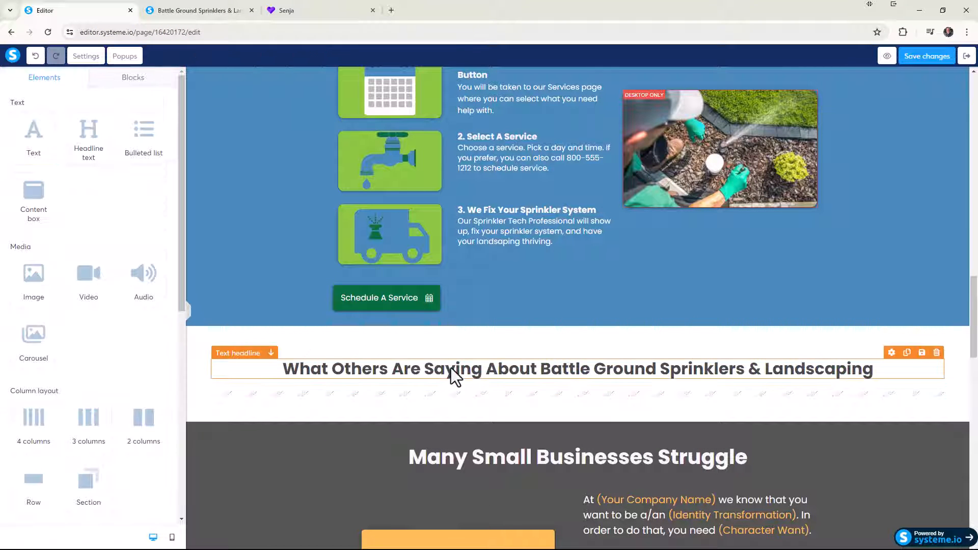
{"action": "triple_click", "coordinate": [409, 376]}
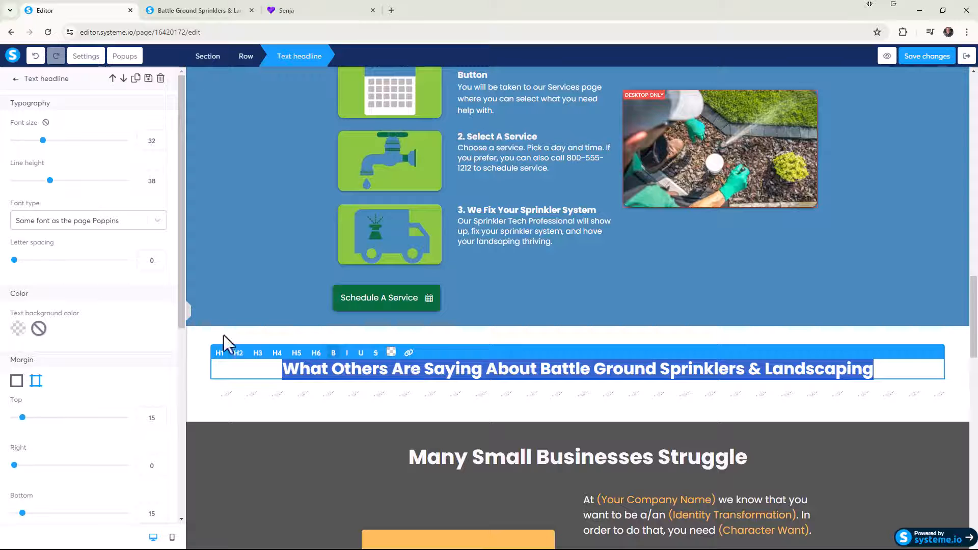
{"action": "scroll", "coordinate": [105, 322], "scroll_direction": "down", "scroll_amount": 1}
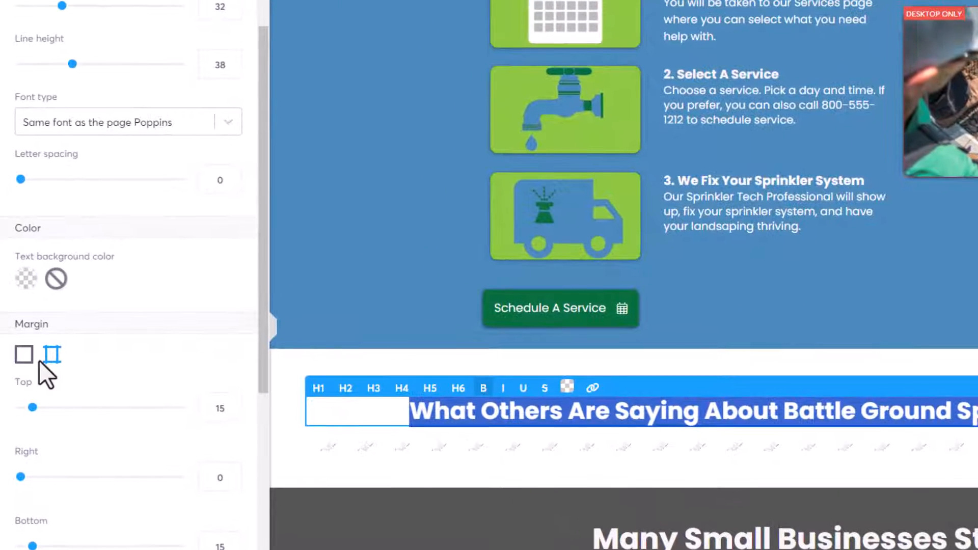
{"action": "scroll", "coordinate": [62, 397], "scroll_direction": "down", "scroll_amount": 2}
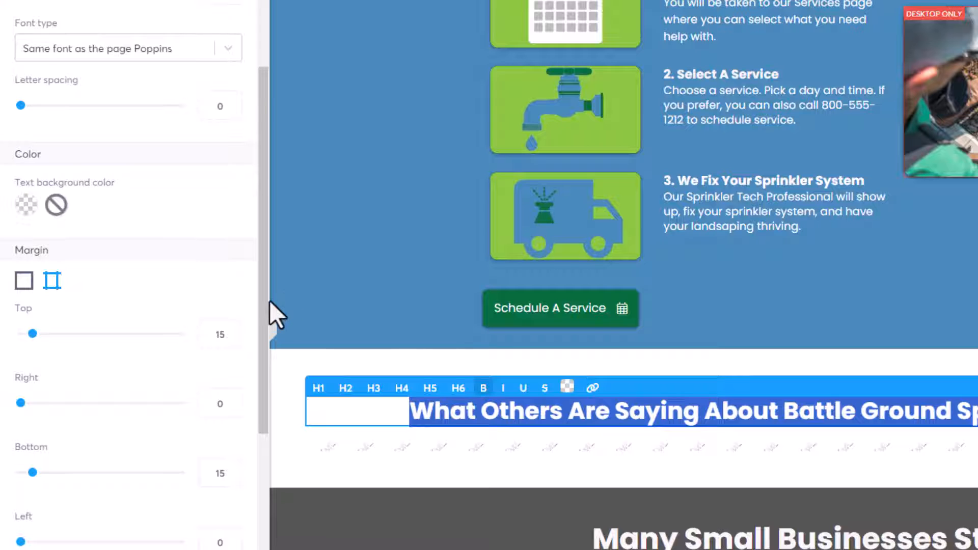
{"action": "left_click", "coordinate": [48, 292]}
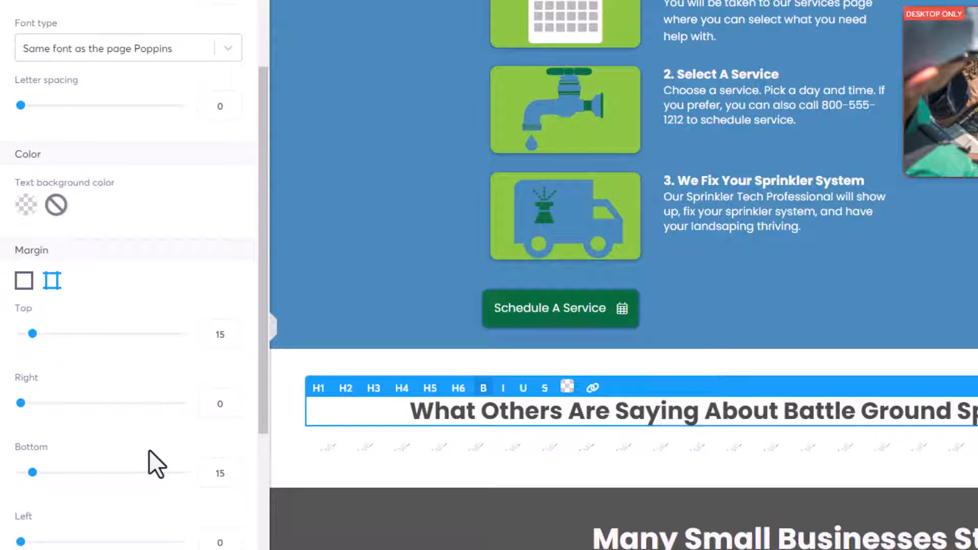
{"action": "scroll", "coordinate": [142, 418], "scroll_direction": "down", "scroll_amount": 3}
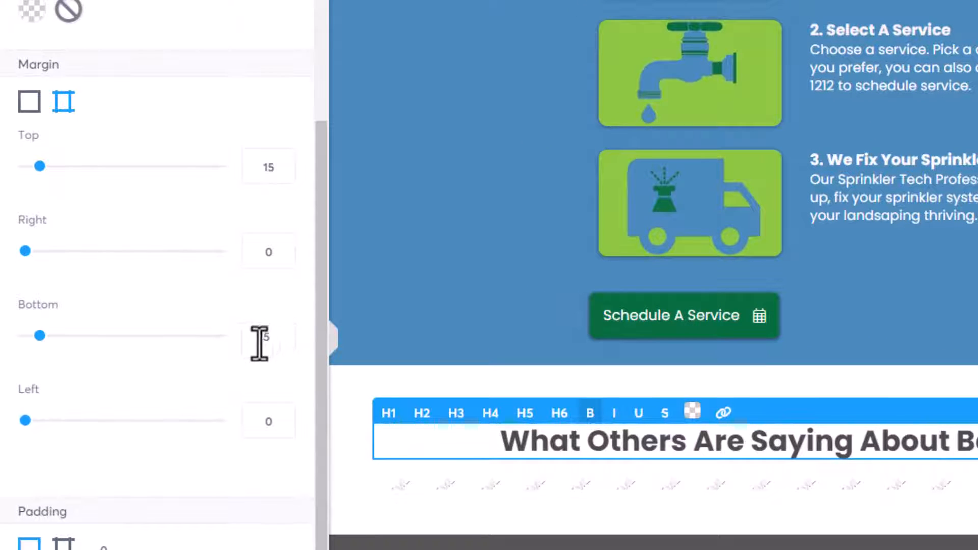
{"action": "left_click_drag", "start_coordinate": [269, 337], "coordinate": [237, 332]}
{"action": "type", "text": "30"}
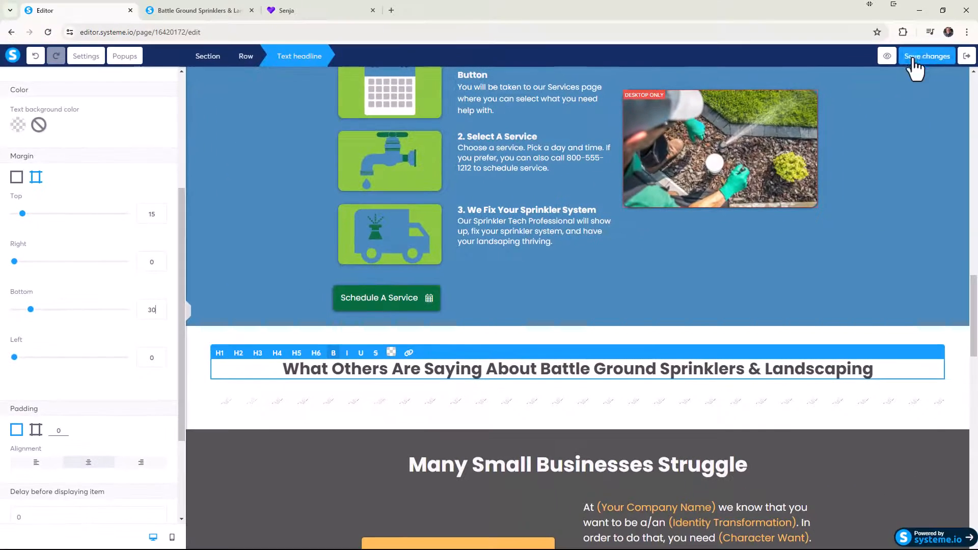
{"action": "left_click", "coordinate": [913, 54]}
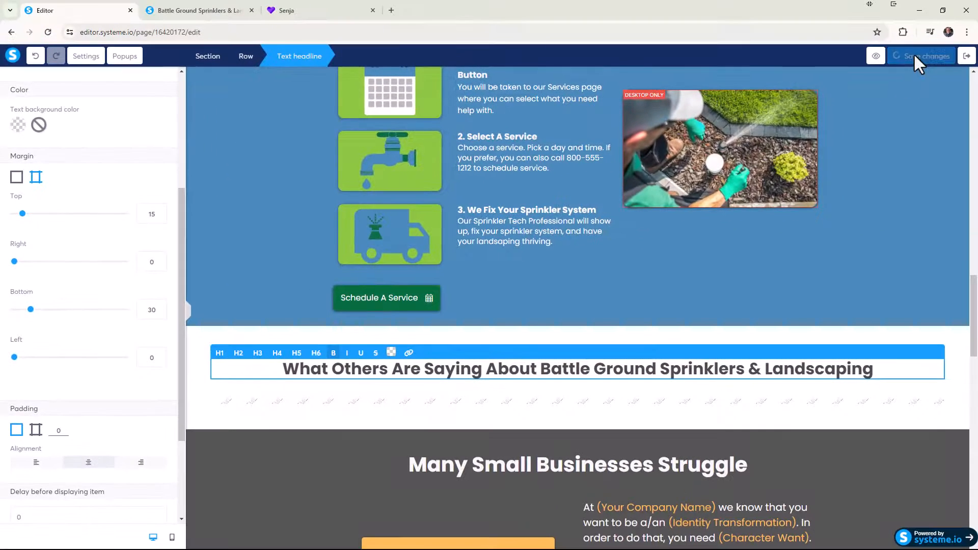
Preview the saved page and compare the spacing below the testimonials headline with that in the other sections
{"action": "left_click", "coordinate": [875, 56]}
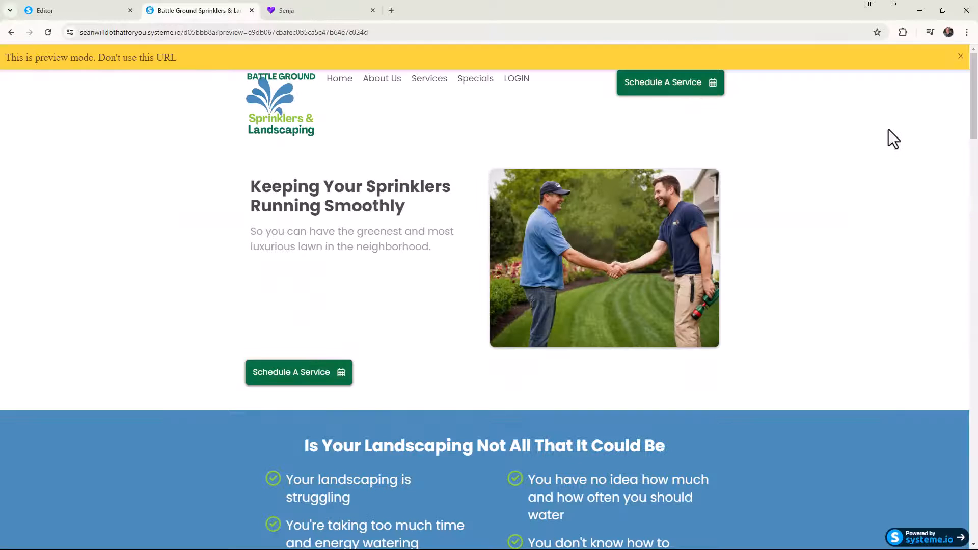
{"action": "left_click", "coordinate": [962, 57]}
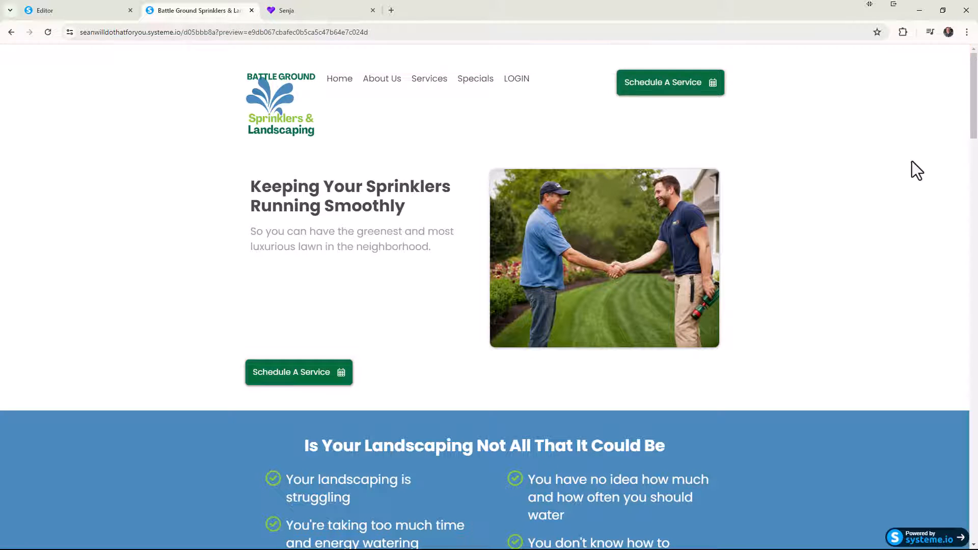
{"action": "scroll", "coordinate": [912, 163], "scroll_direction": "down", "scroll_amount": 7}
{"action": "scroll", "coordinate": [915, 163], "scroll_direction": "down", "scroll_amount": 12}
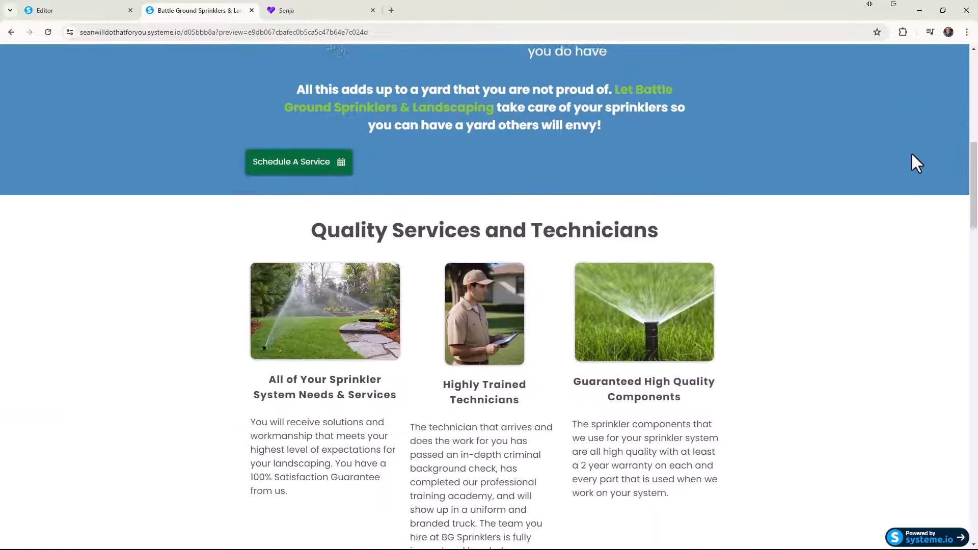
{"action": "scroll", "coordinate": [916, 152], "scroll_direction": "down", "scroll_amount": 2}
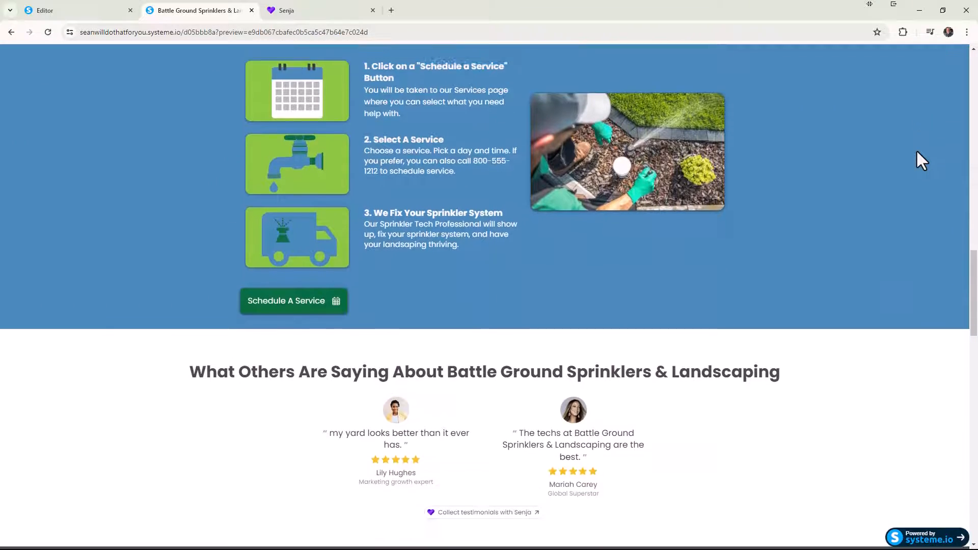
{"action": "scroll", "coordinate": [708, 387], "scroll_direction": "up", "scroll_amount": 4}
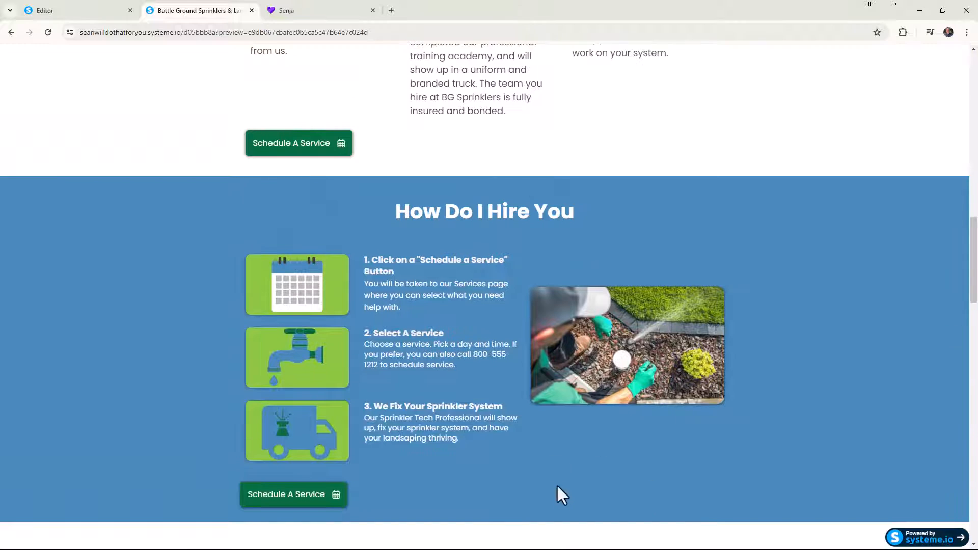
{"action": "scroll", "coordinate": [525, 367], "scroll_direction": "down", "scroll_amount": 2}
{"action": "scroll", "coordinate": [495, 235], "scroll_direction": "up", "scroll_amount": 5}
{"action": "scroll", "coordinate": [497, 219], "scroll_direction": "up", "scroll_amount": 6}
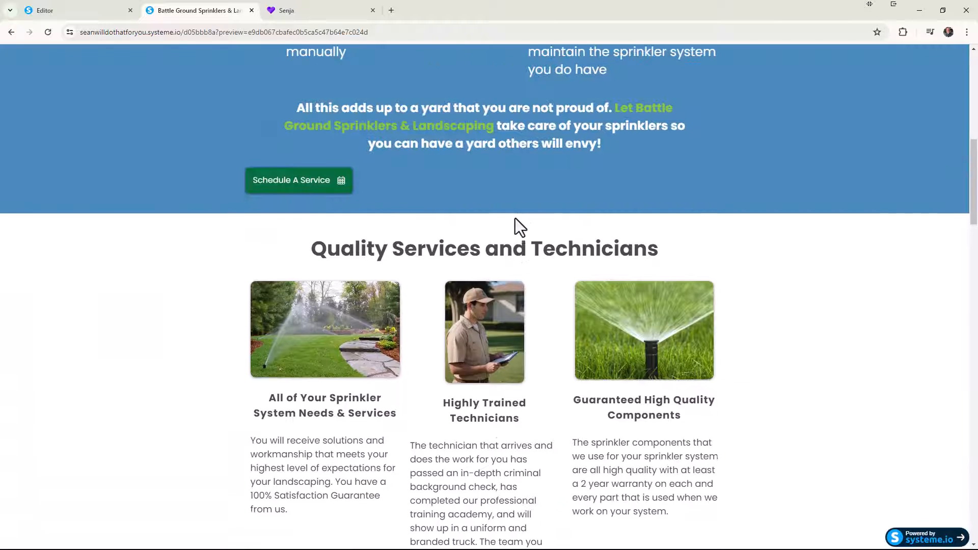
{"action": "scroll", "coordinate": [515, 245], "scroll_direction": "down", "scroll_amount": 4}
{"action": "scroll", "coordinate": [513, 330], "scroll_direction": "down", "scroll_amount": 12}
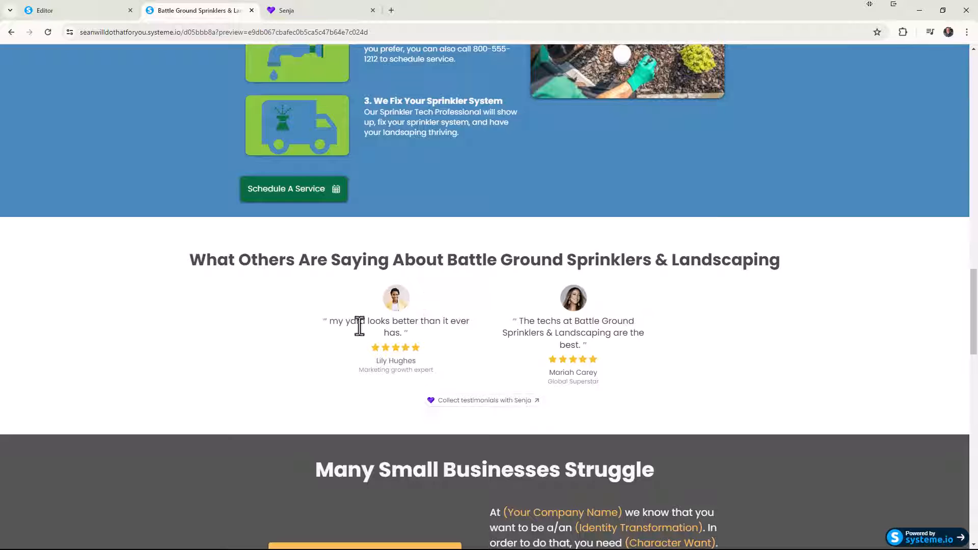
{"action": "scroll", "coordinate": [437, 240], "scroll_direction": "up", "scroll_amount": 9}
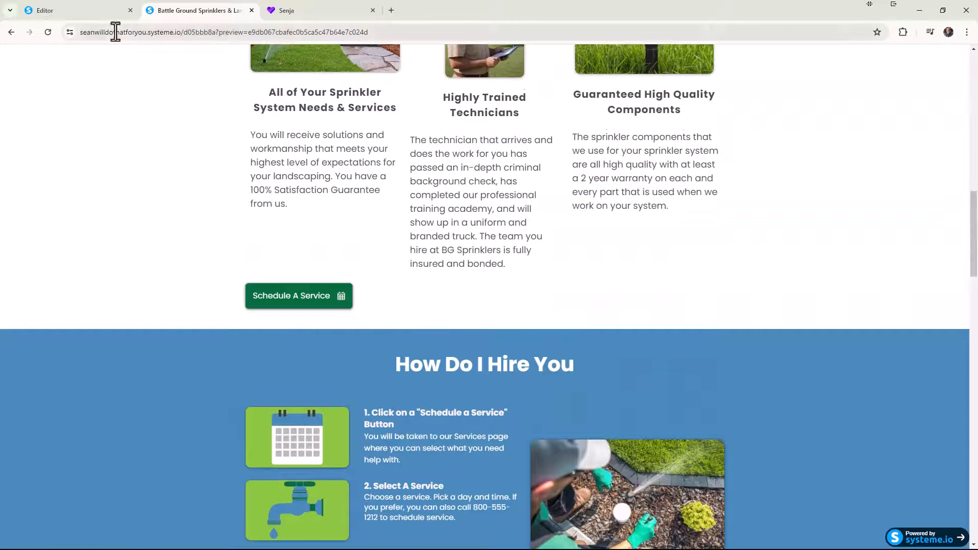
Return to the editor, set the testimonials headline's bottom margin to 50, and save the page changes
{"action": "left_click", "coordinate": [88, 16]}
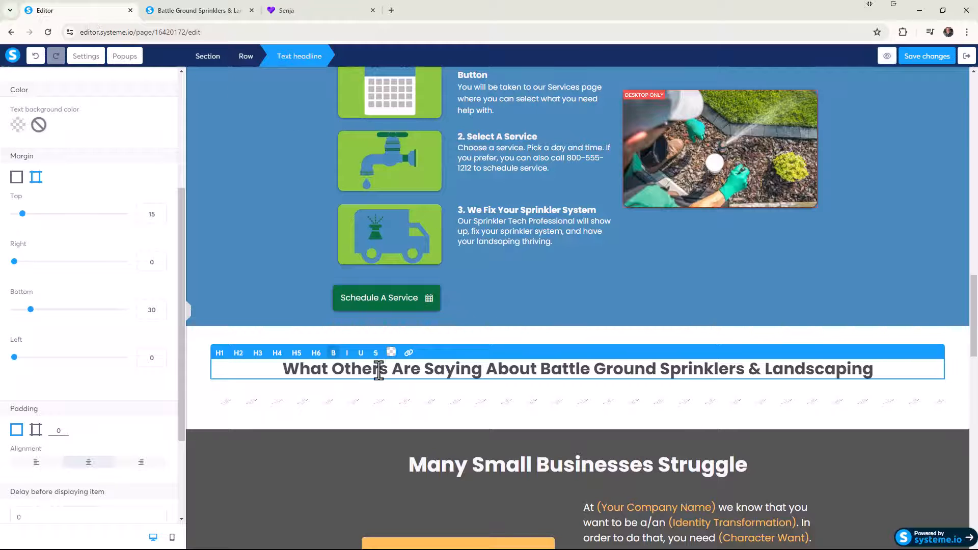
{"action": "double_click", "coordinate": [154, 311]}
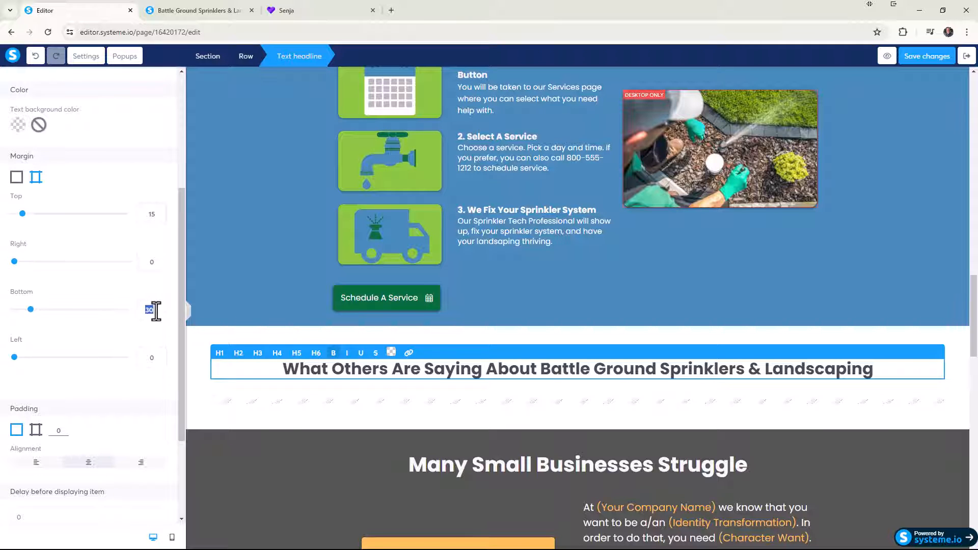
{"action": "type", "text": "50"}
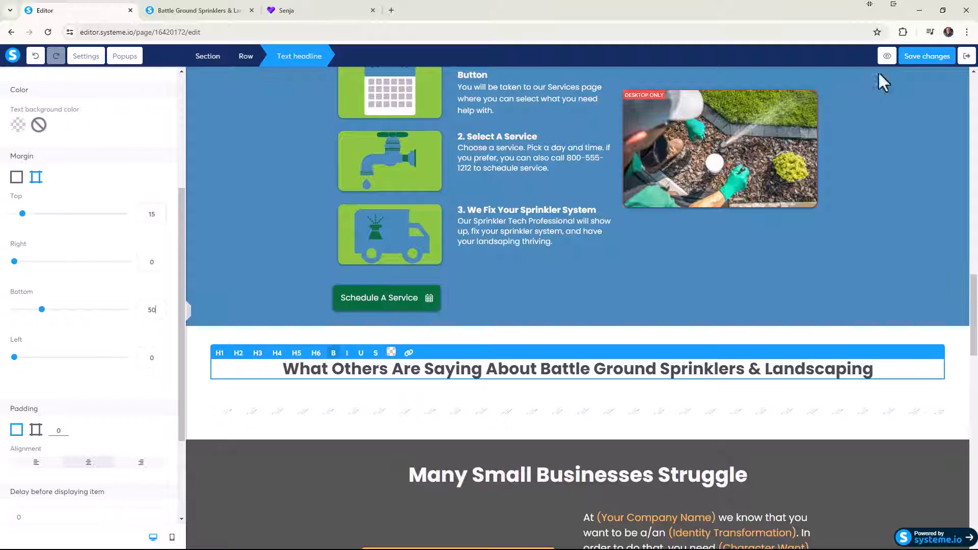
{"action": "left_click", "coordinate": [923, 56]}
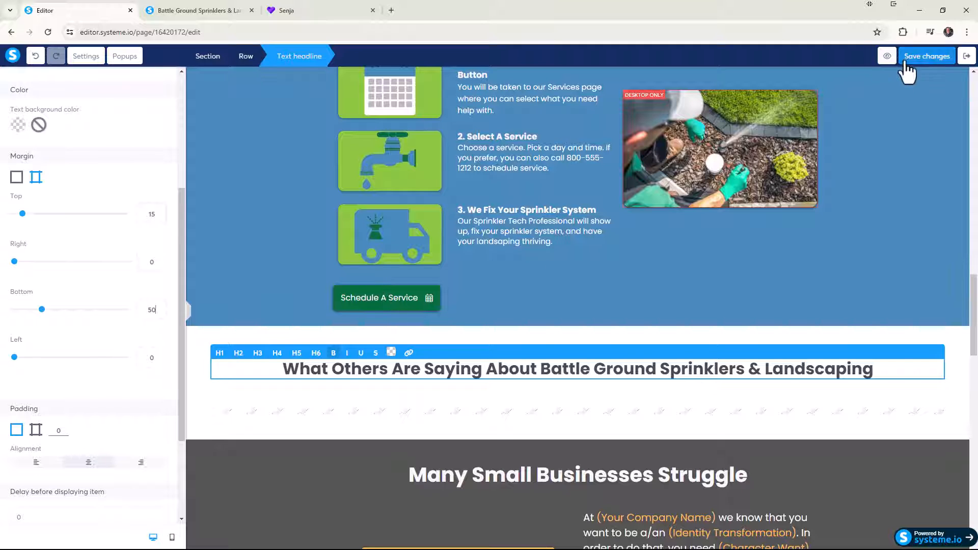
Preview the updated page and check the gap between the testimonials headline and the widget
{"action": "left_click", "coordinate": [876, 57]}
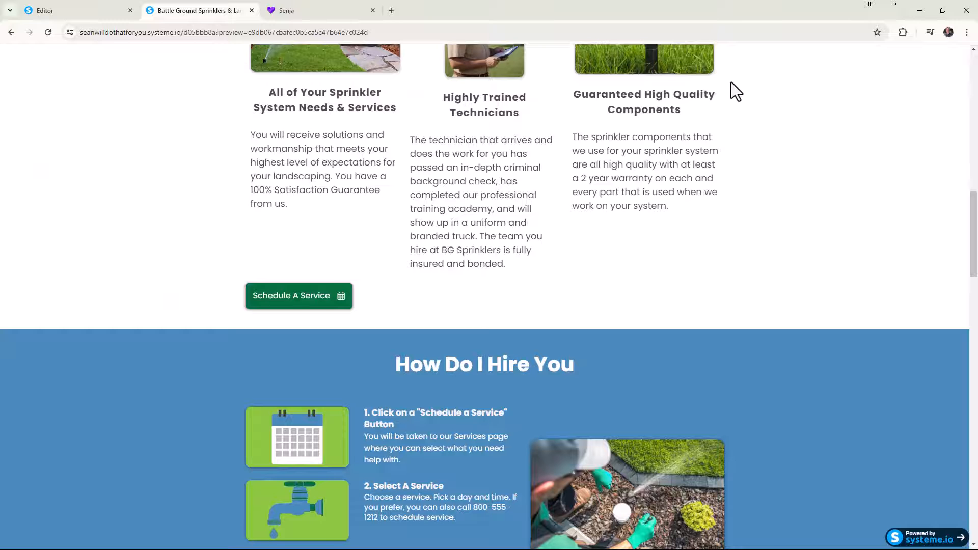
{"action": "scroll", "coordinate": [890, 128], "scroll_direction": "down", "scroll_amount": 15}
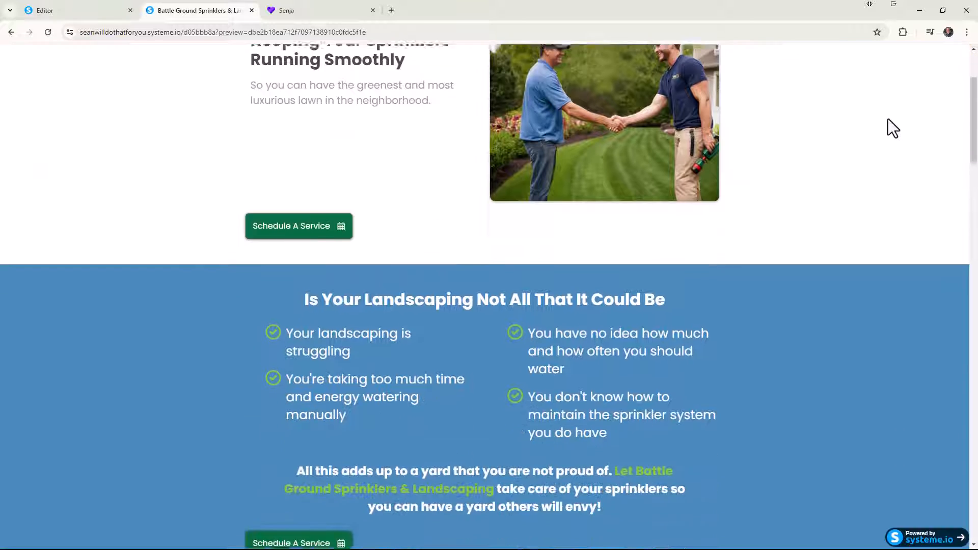
{"action": "scroll", "coordinate": [892, 145], "scroll_direction": "down", "scroll_amount": 10}
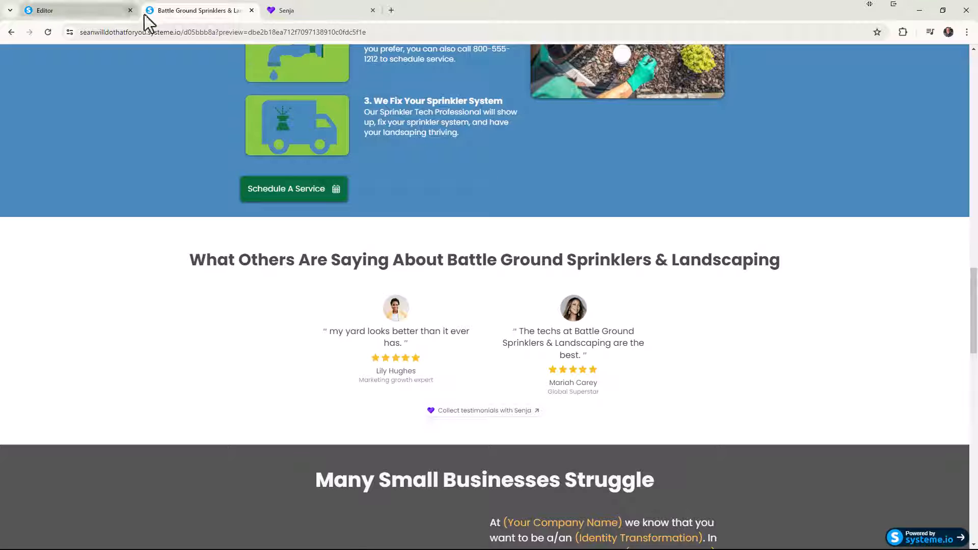
Return to the editor, switch it to the mobile layout, and preview the page at the testimonials section
{"action": "left_click", "coordinate": [97, 11]}
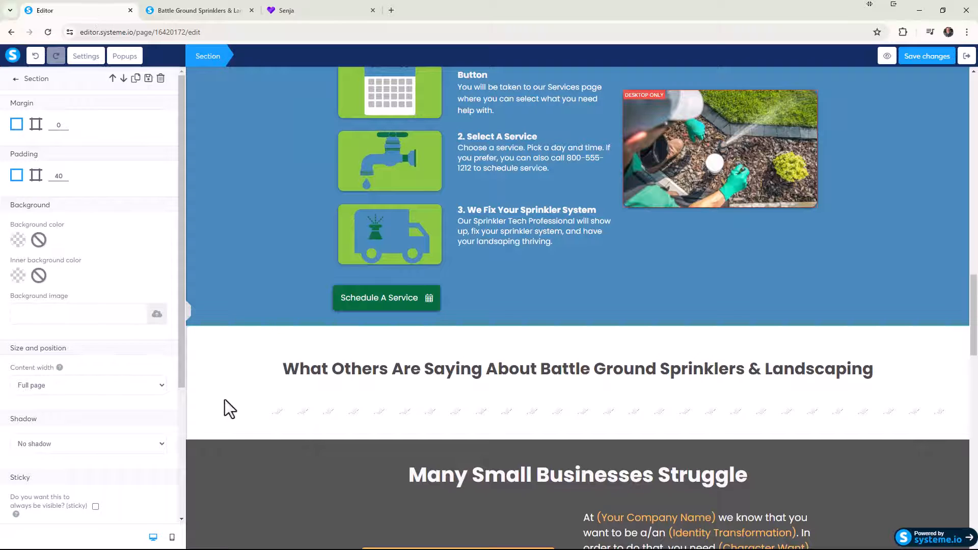
{"action": "left_click", "coordinate": [172, 538]}
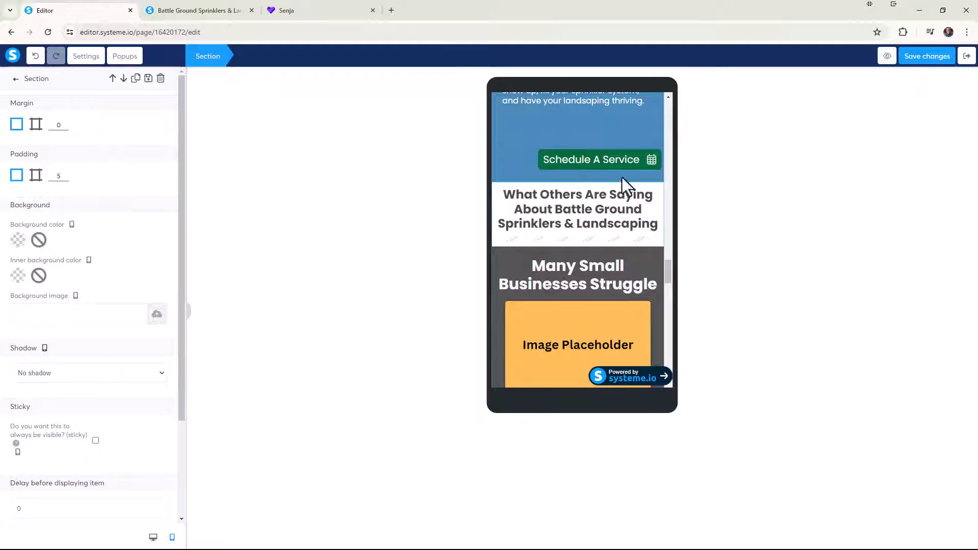
{"action": "left_click", "coordinate": [886, 62]}
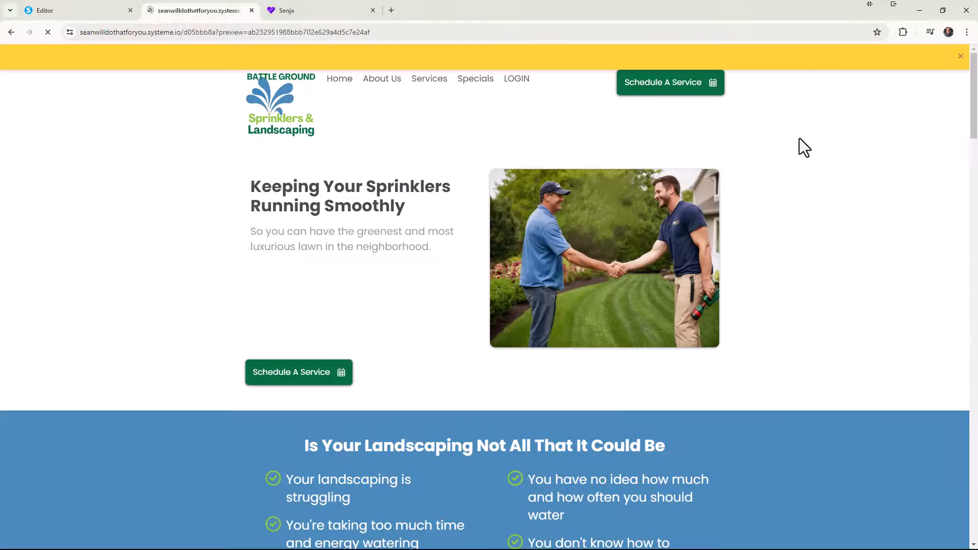
{"action": "left_click", "coordinate": [959, 57]}
{"action": "scroll", "coordinate": [784, 233], "scroll_direction": "down", "scroll_amount": 10}
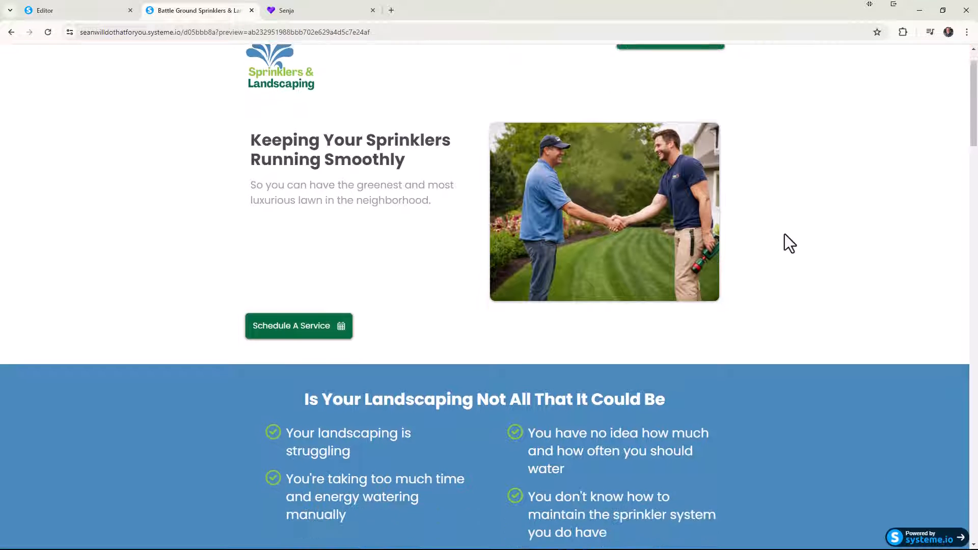
{"action": "scroll", "coordinate": [779, 242], "scroll_direction": "down", "scroll_amount": 15}
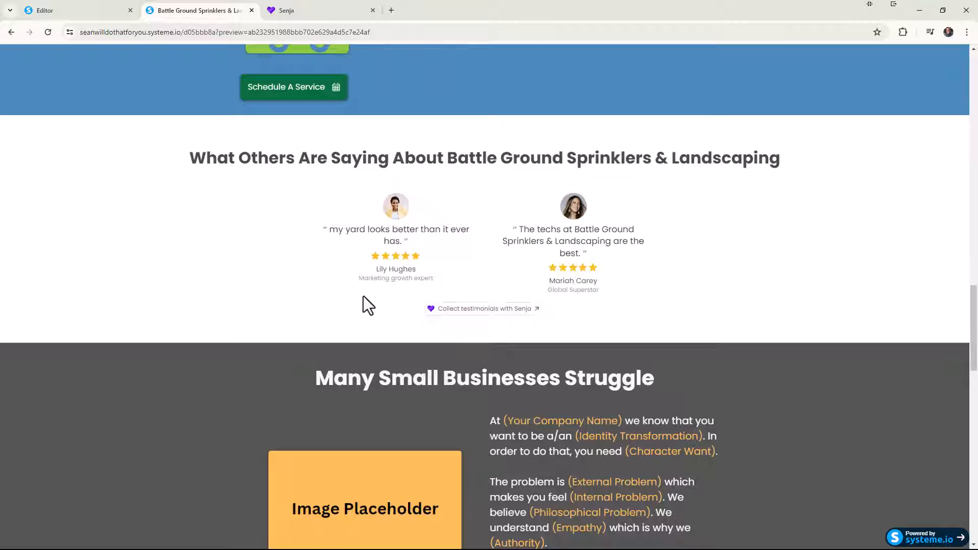
Inspect the preview with the browser's device emulation, narrow the viewport to 651, and examine the testimonials section as an iPhone XR
{"action": "right_click", "coordinate": [790, 234]}
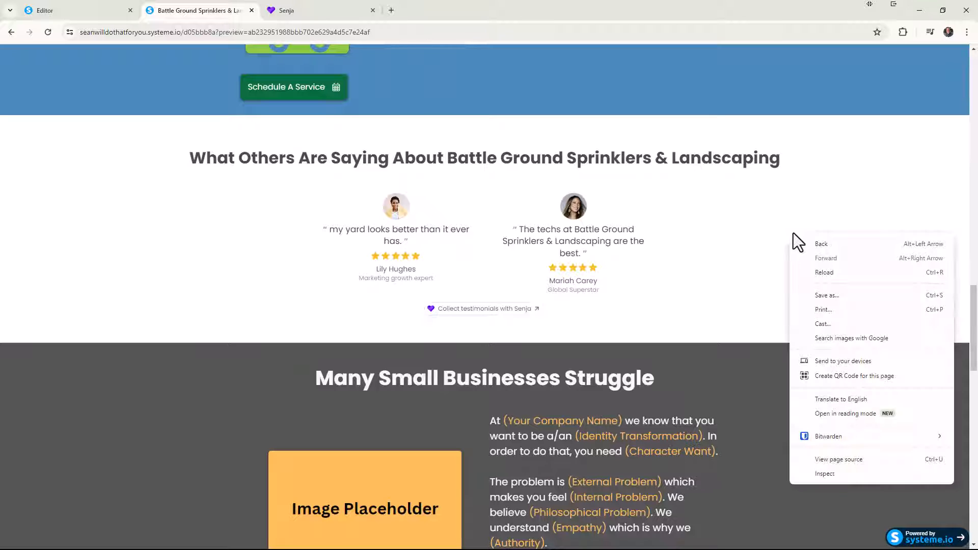
{"action": "left_click", "coordinate": [829, 473]}
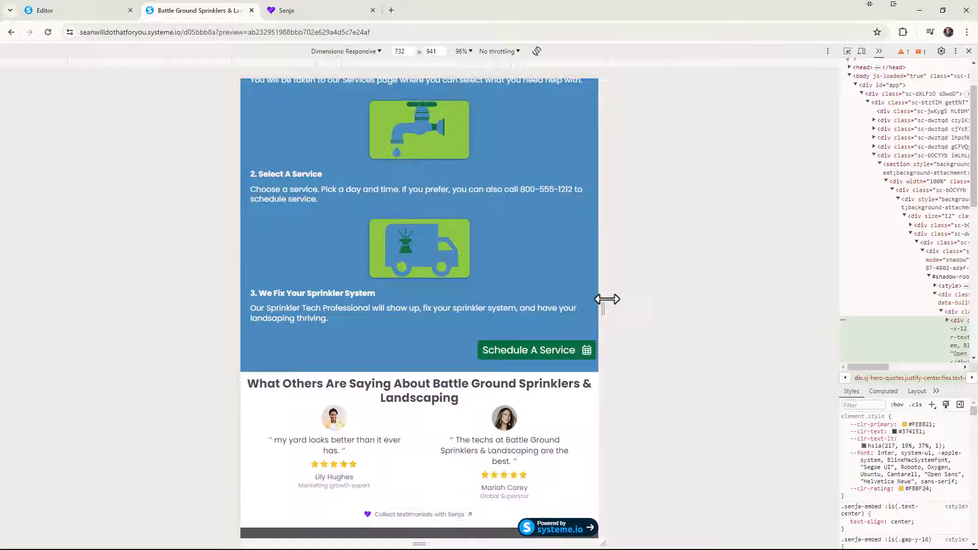
{"action": "left_click_drag", "start_coordinate": [606, 299], "coordinate": [587, 306]}
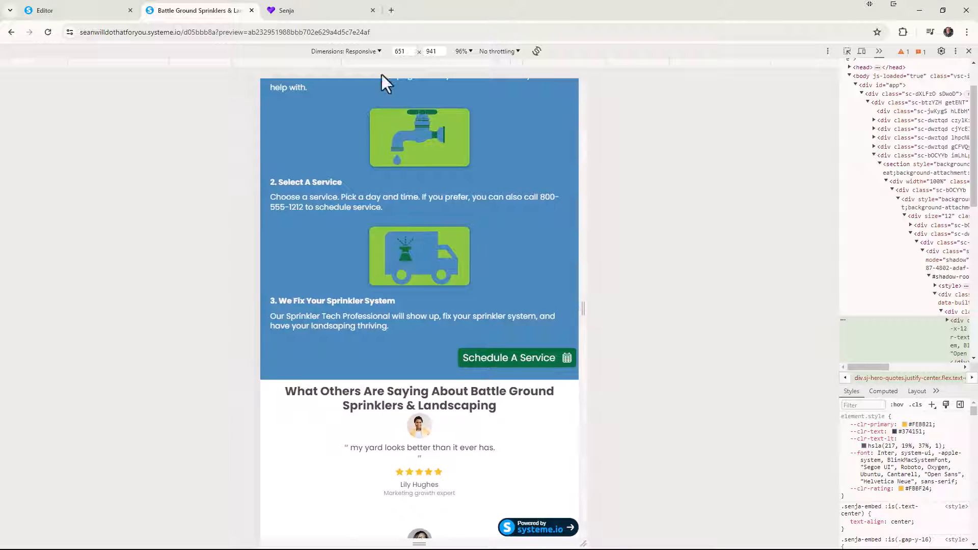
{"action": "left_click", "coordinate": [378, 51]}
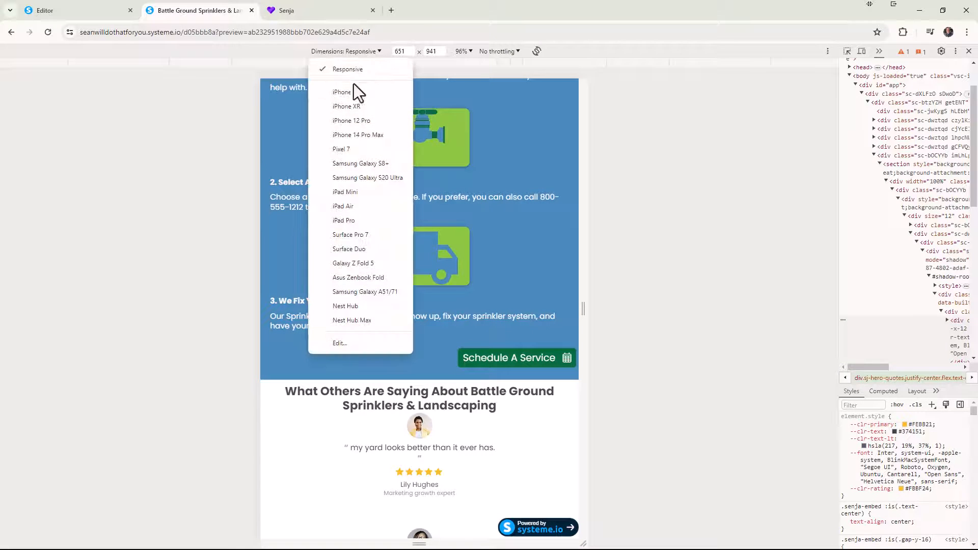
{"action": "left_click", "coordinate": [362, 107]}
{"action": "scroll", "coordinate": [519, 219], "scroll_direction": "down", "scroll_amount": 3}
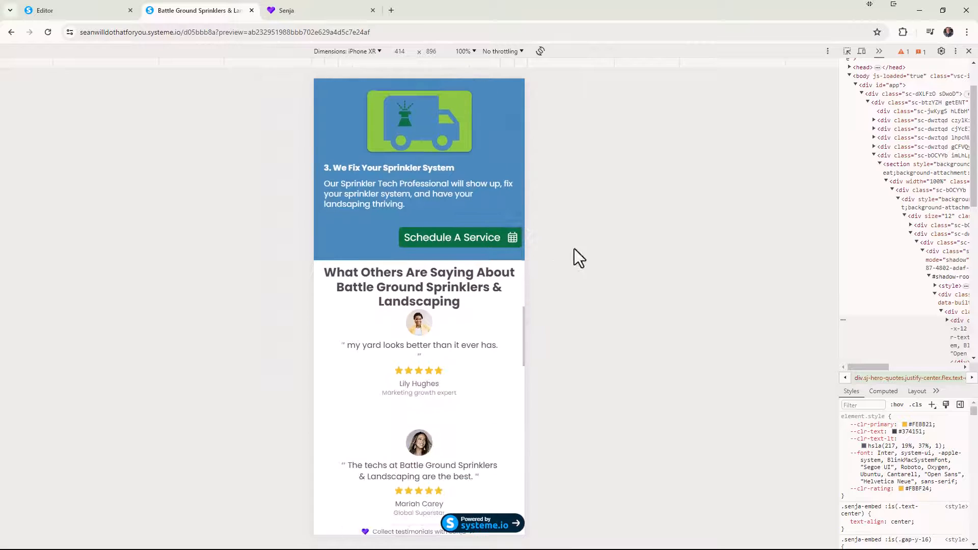
Return to the editor, set the testimonials headline's mobile bottom margin to 25, and save the page changes
{"action": "left_click", "coordinate": [85, 12]}
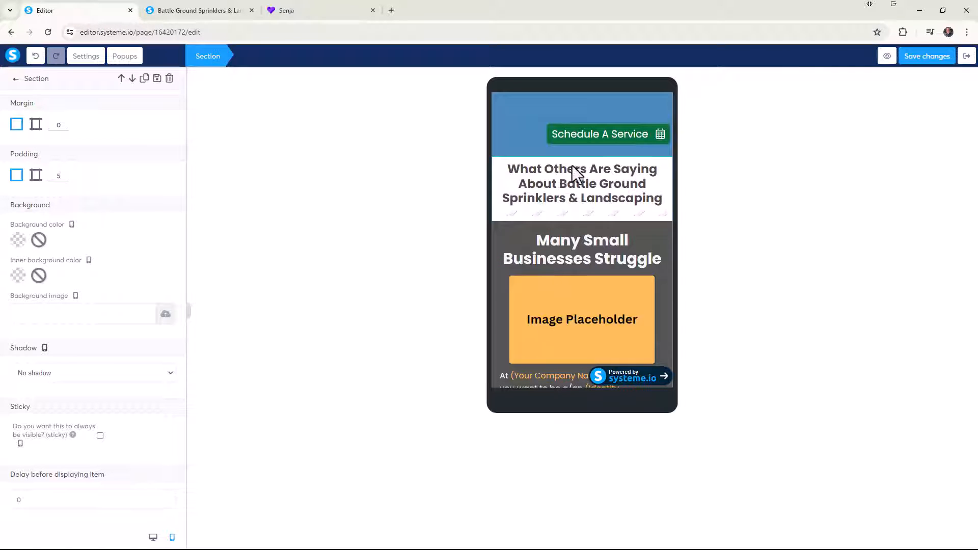
{"action": "left_click", "coordinate": [574, 206]}
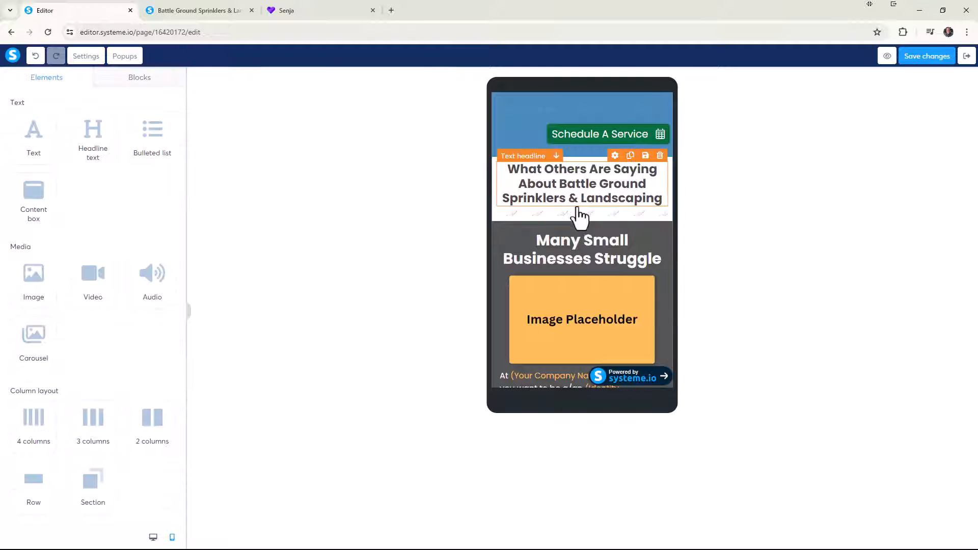
{"action": "double_click", "coordinate": [567, 207]}
{"action": "left_click", "coordinate": [35, 380]}
{"action": "scroll", "coordinate": [35, 274], "scroll_direction": "down", "scroll_amount": 3}
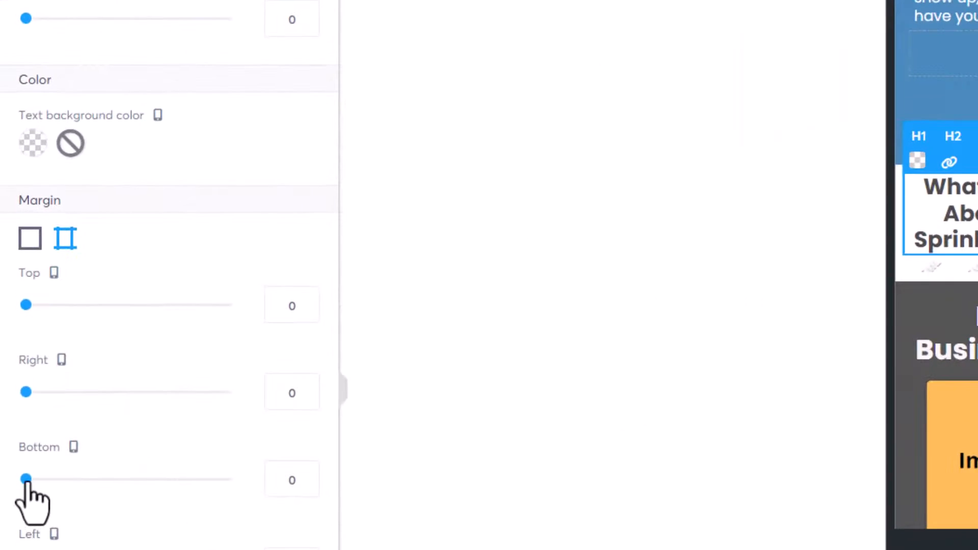
{"action": "double_click", "coordinate": [283, 481]}
{"action": "type", "text": "25"}
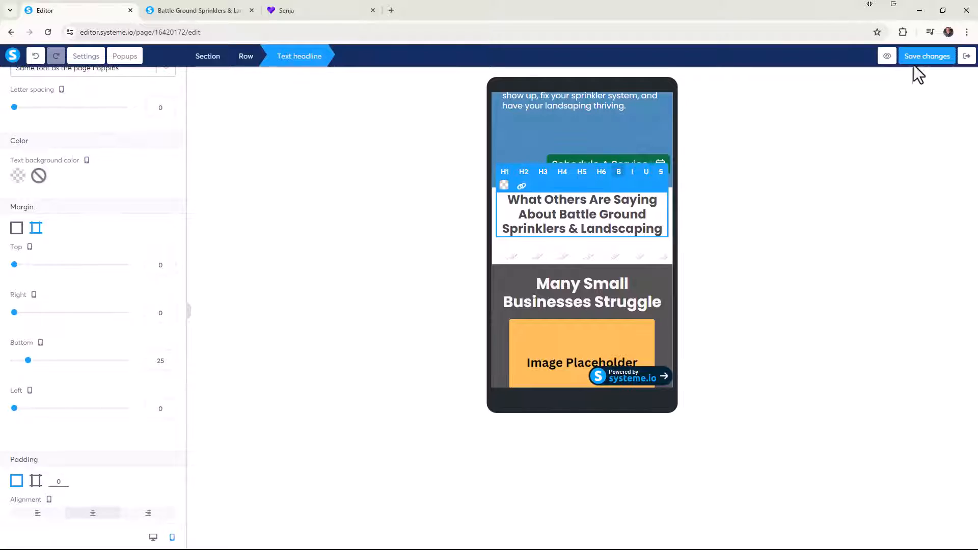
{"action": "left_click", "coordinate": [915, 60]}
Preview the saved page as an iPhone XR, check the spacing around the testimonials headline and widget, and return to the editor
{"action": "left_click", "coordinate": [887, 57]}
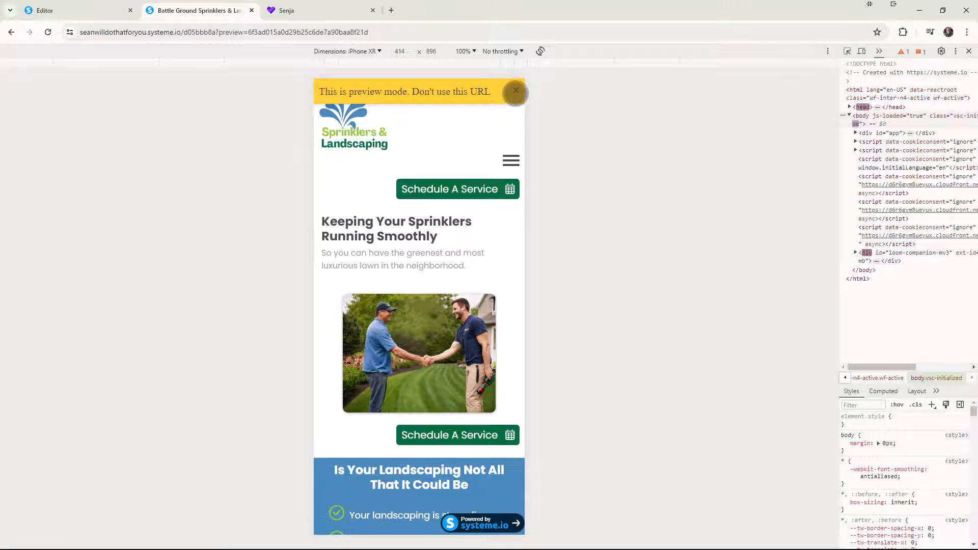
{"action": "left_click", "coordinate": [515, 92]}
{"action": "scroll", "coordinate": [497, 214], "scroll_direction": "down", "scroll_amount": 6}
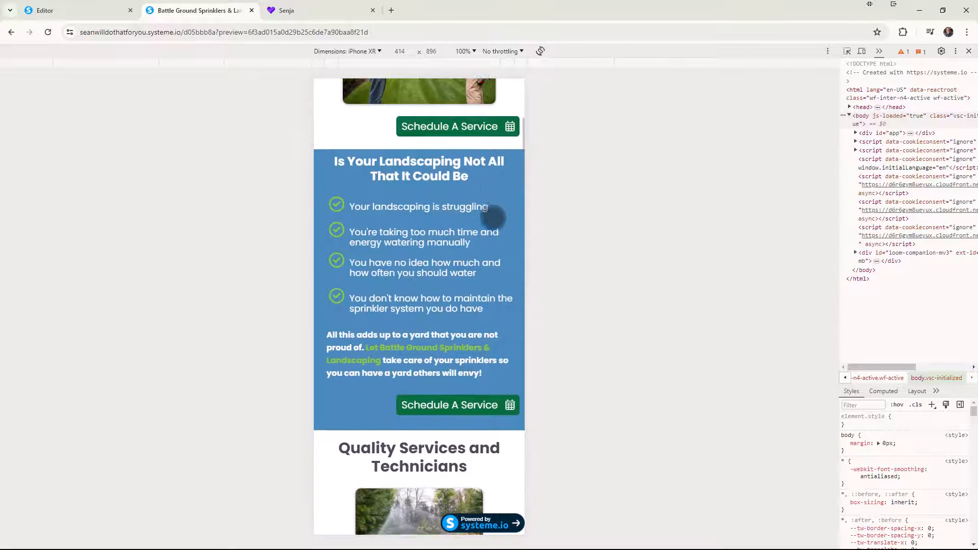
{"action": "scroll", "coordinate": [493, 218], "scroll_direction": "down", "scroll_amount": 12}
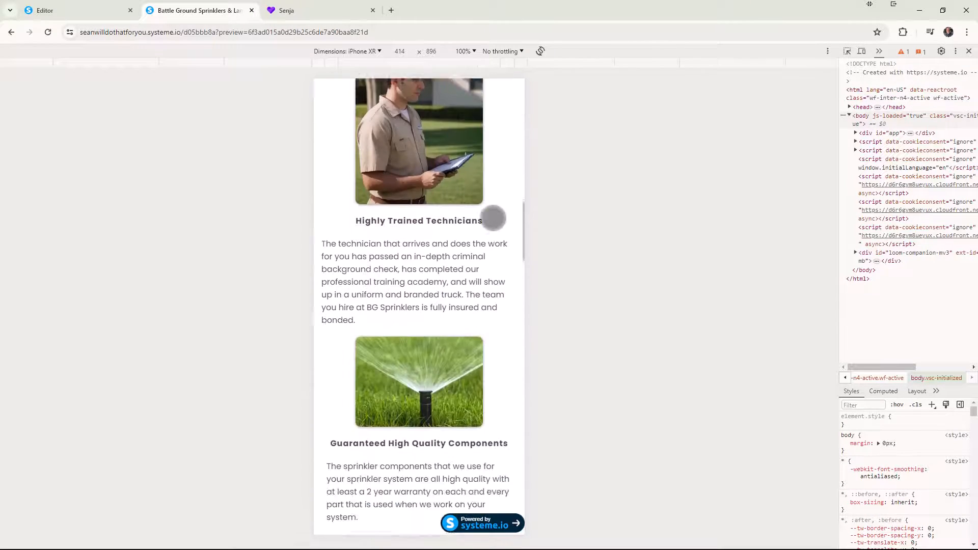
{"action": "scroll", "coordinate": [493, 218], "scroll_direction": "down", "scroll_amount": 13}
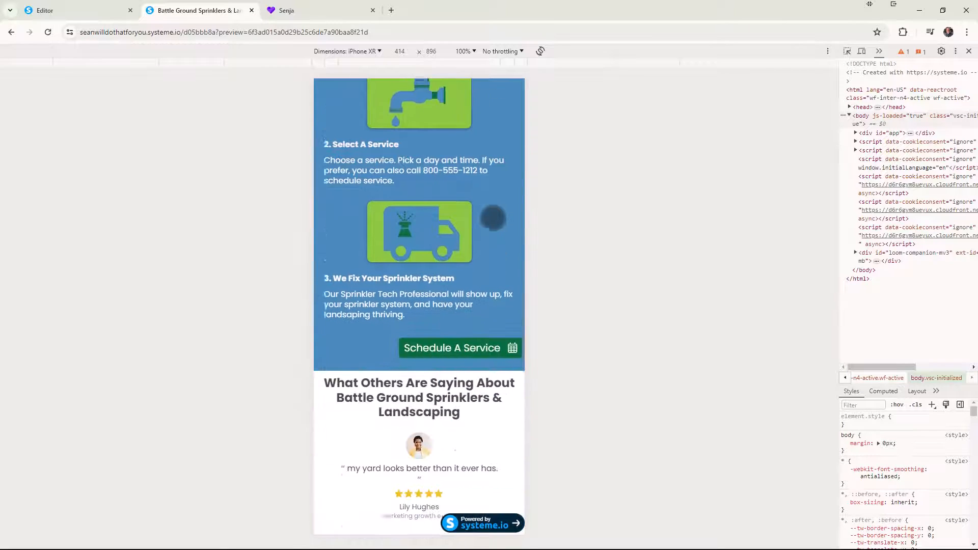
{"action": "scroll", "coordinate": [493, 218], "scroll_direction": "down", "scroll_amount": 3}
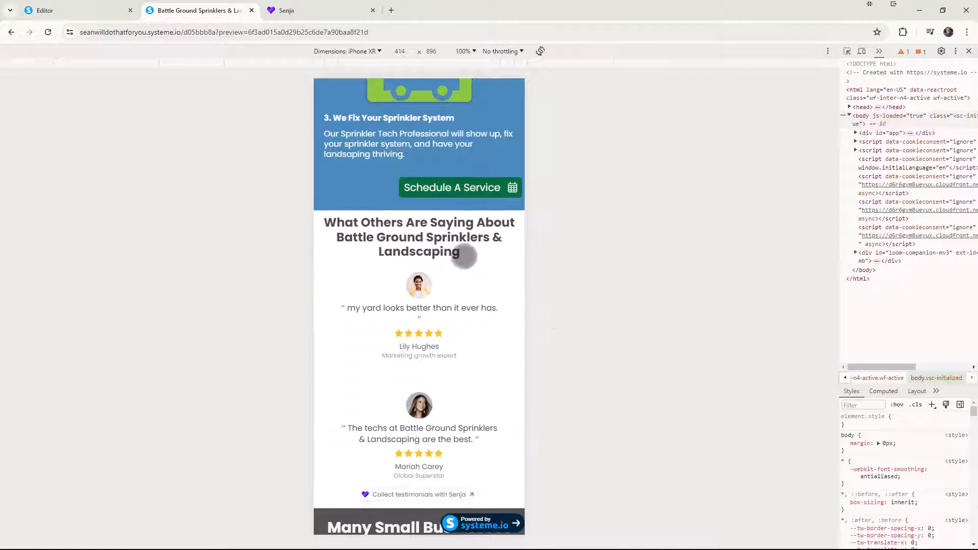
{"action": "scroll", "coordinate": [445, 360], "scroll_direction": "down", "scroll_amount": 3}
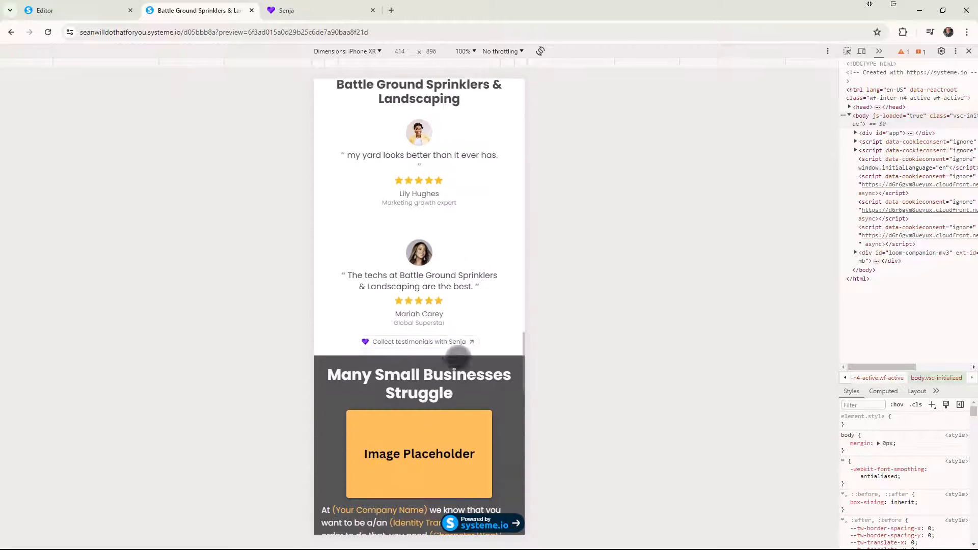
{"action": "left_click", "coordinate": [66, 10]}
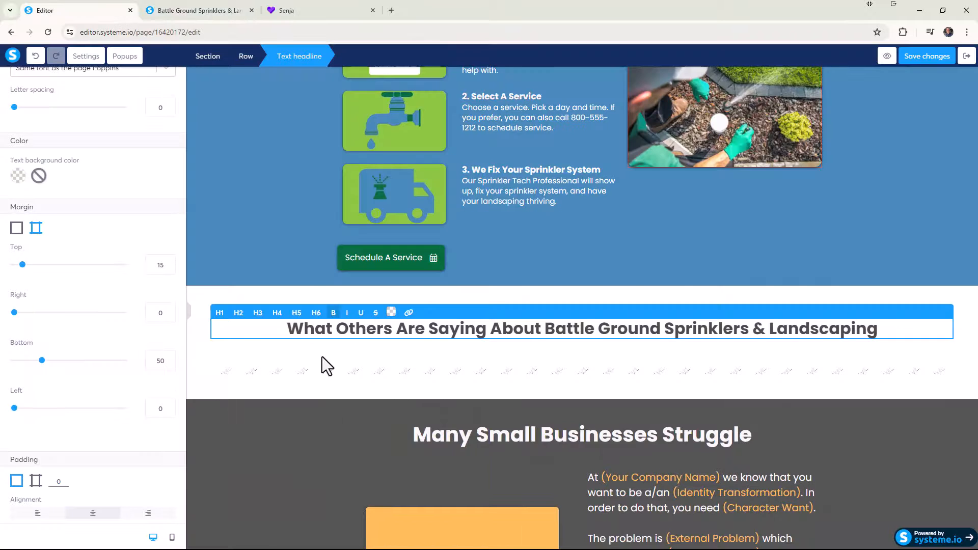